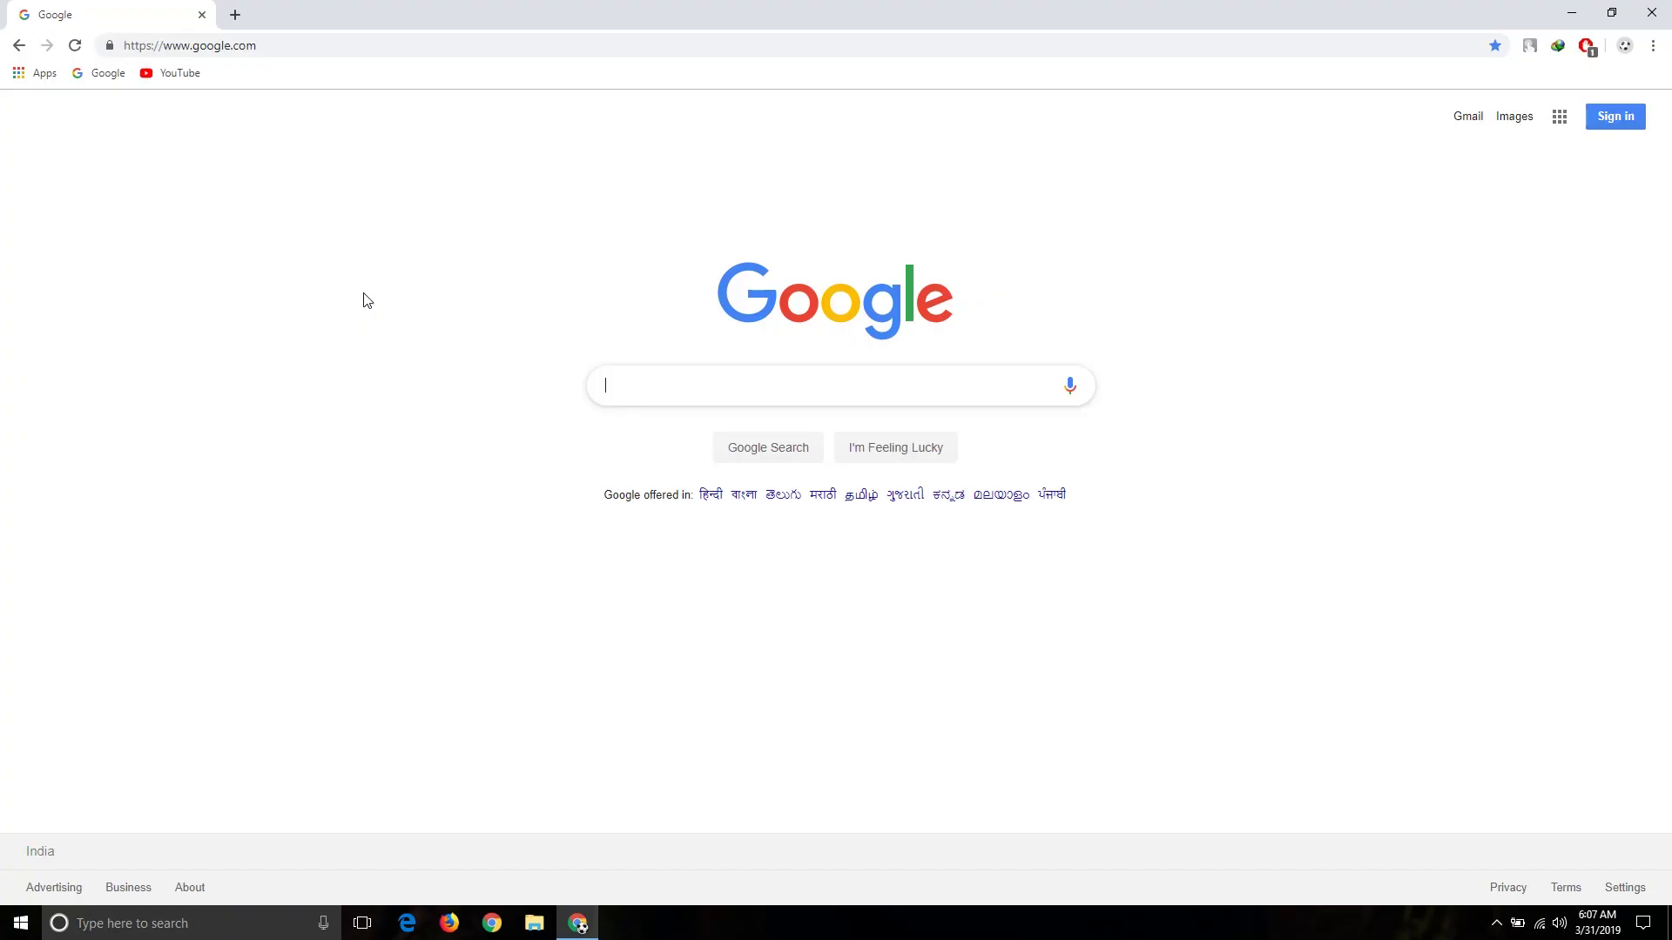
{"action": "type", "text": "kop"}
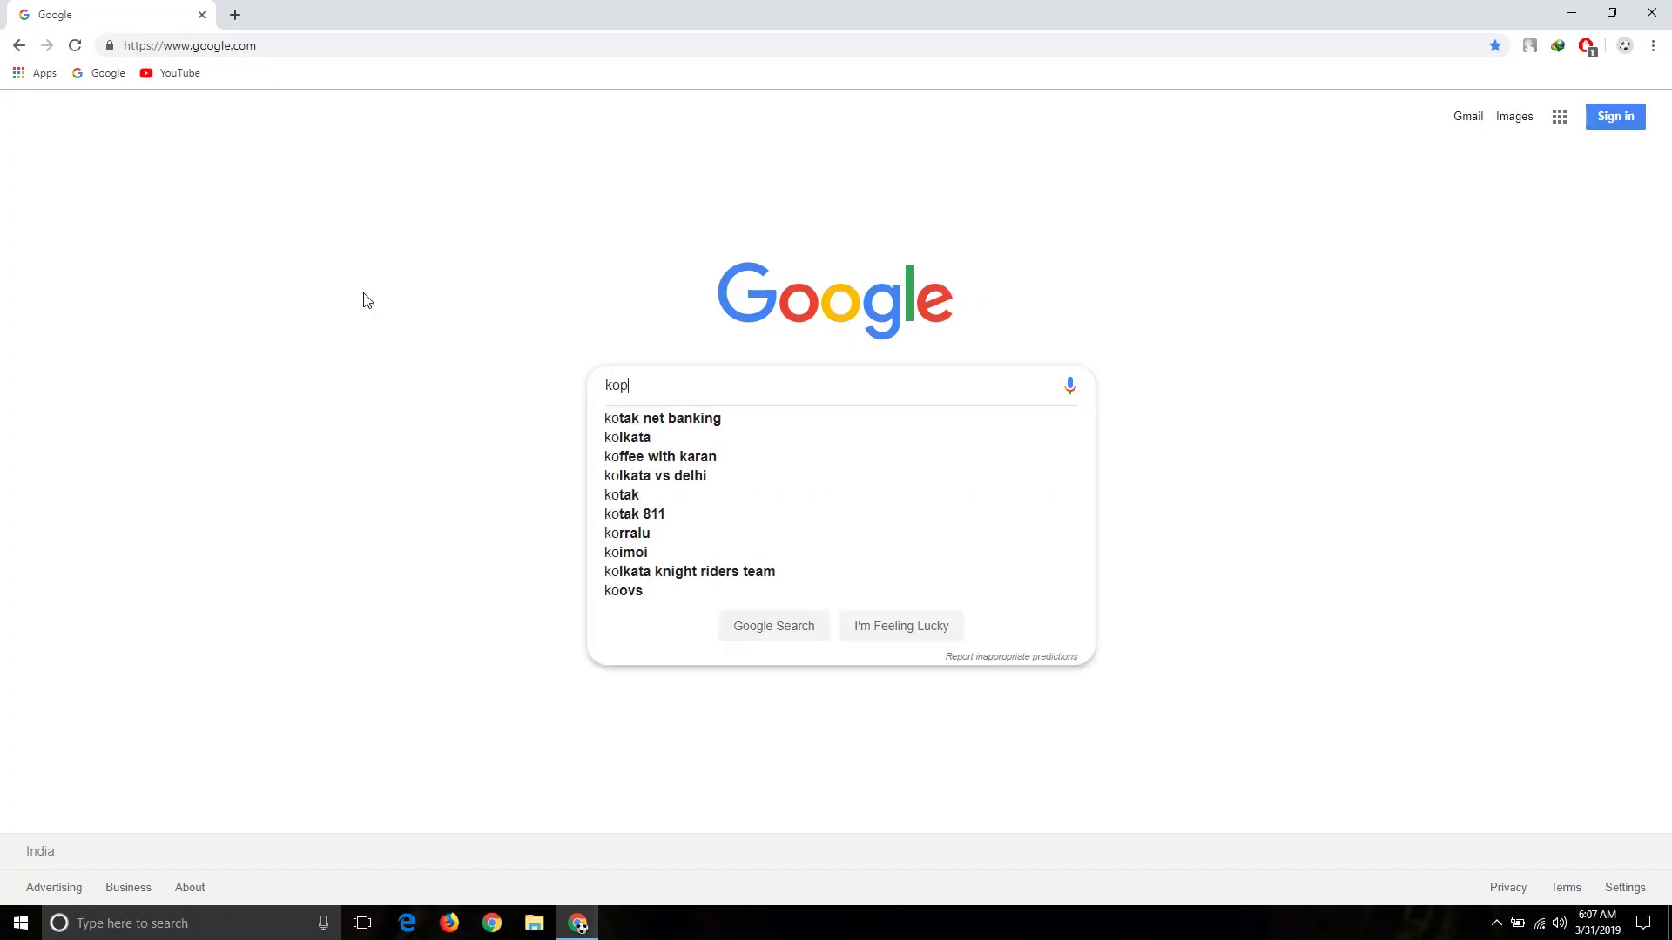
{"action": "type", "text": "layer"}
{"action": "key", "text": "Return"}
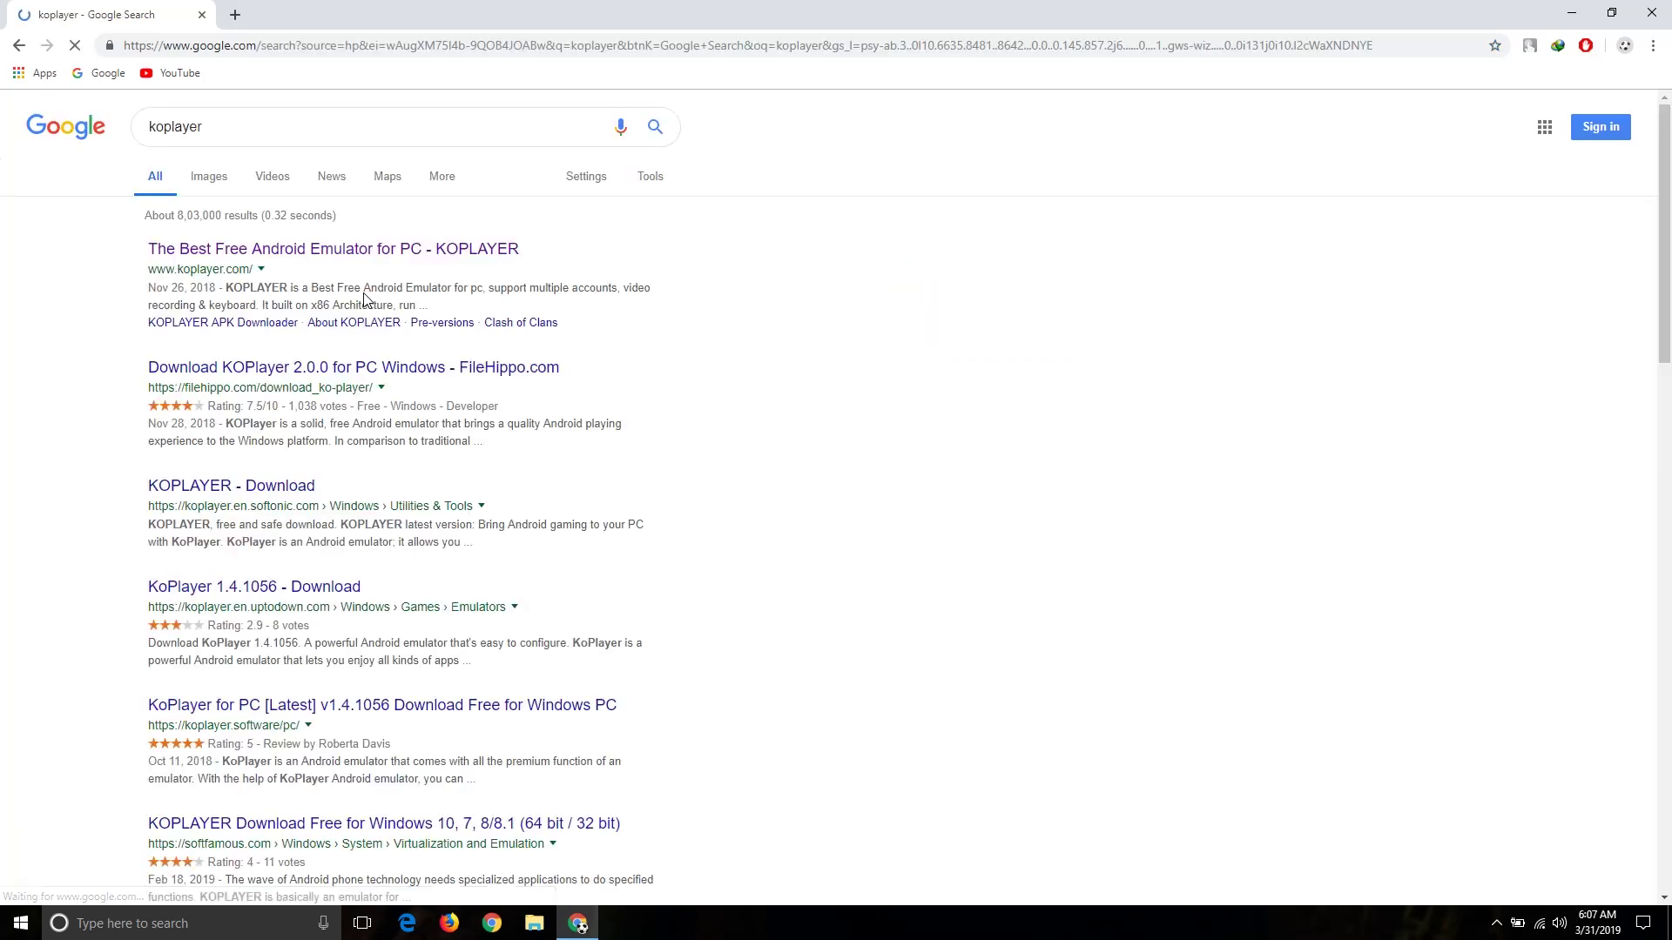
{"action": "left_click", "coordinate": [278, 253]}
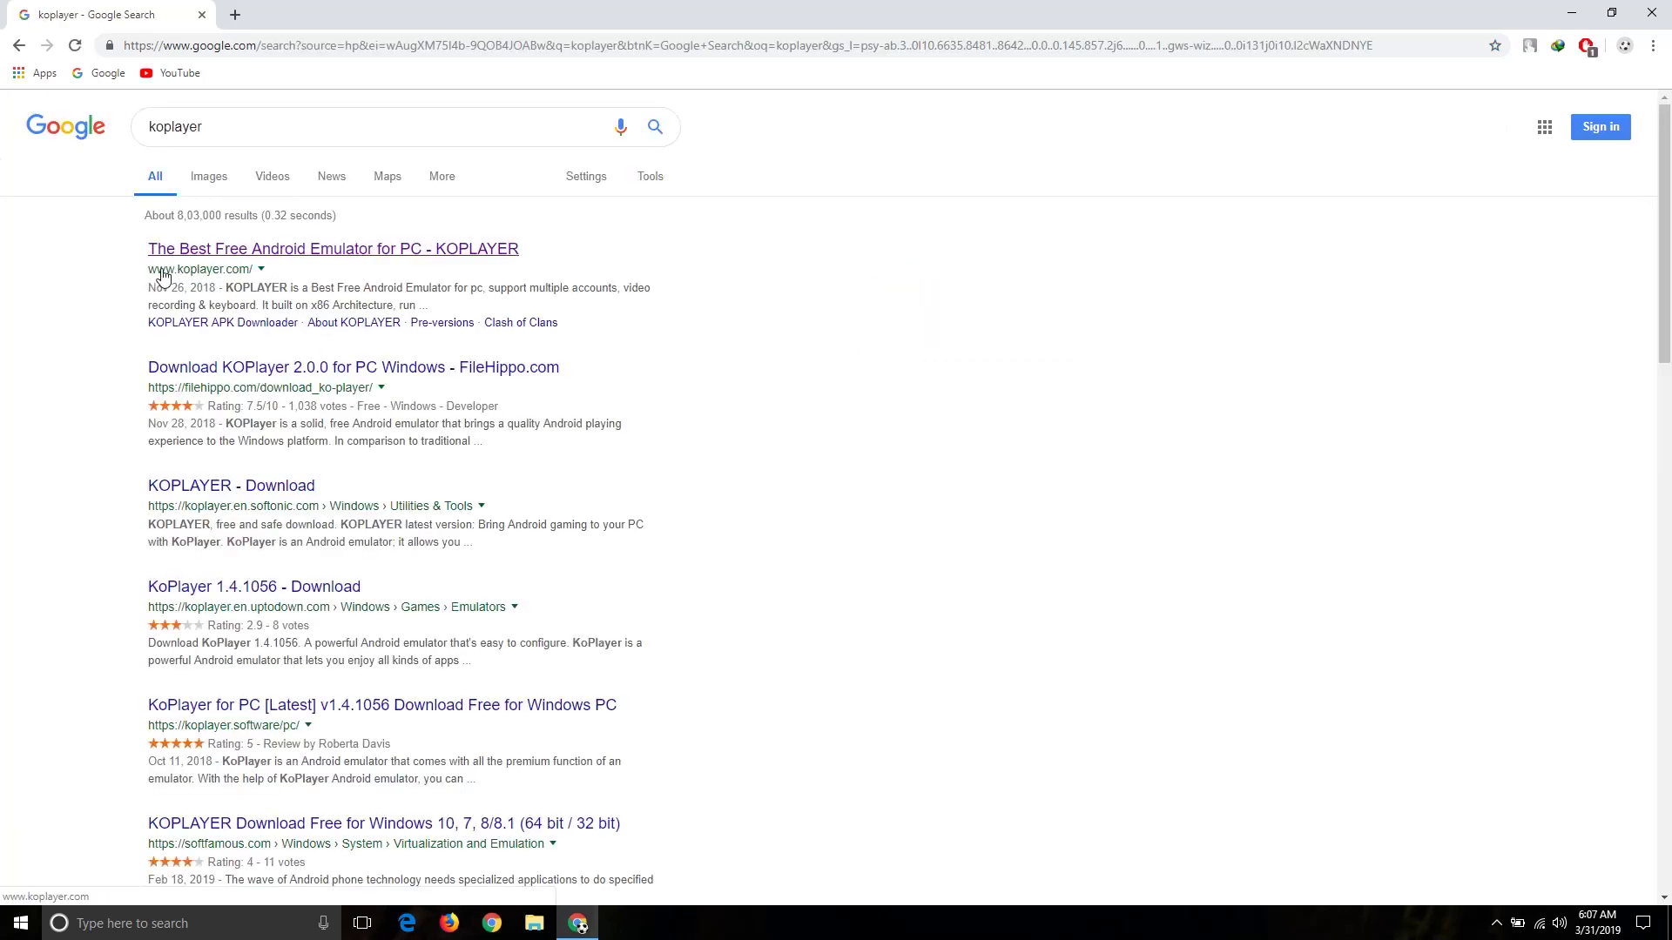
{"action": "key", "text": "alt+Left"}
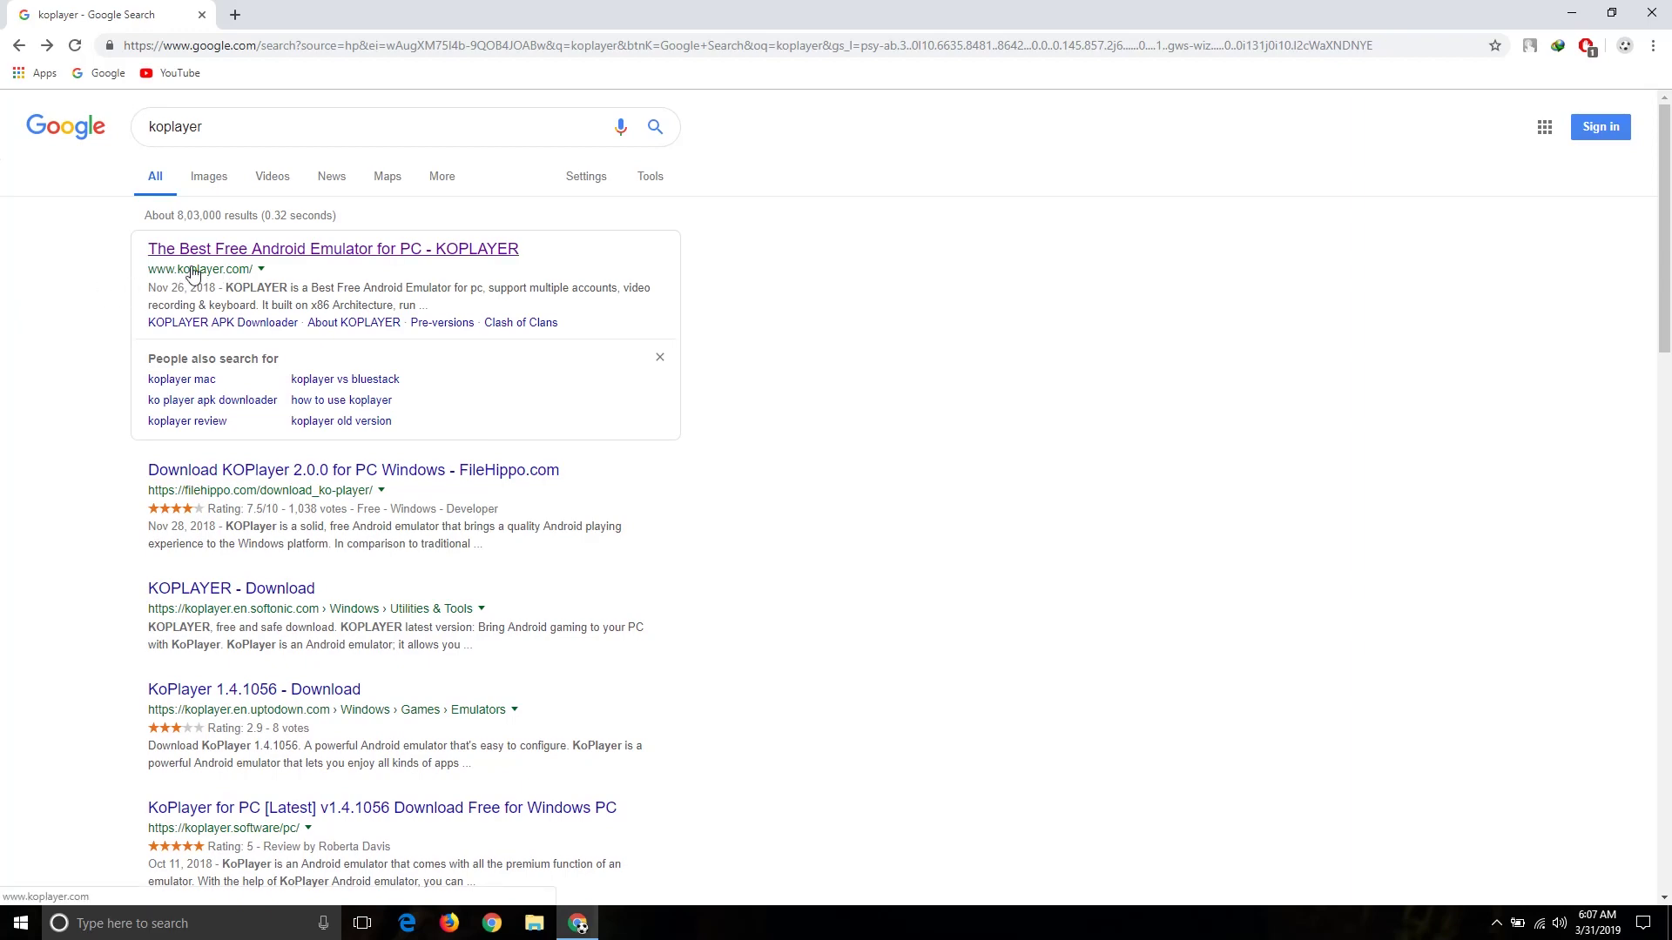
{"action": "left_click", "coordinate": [260, 253]}
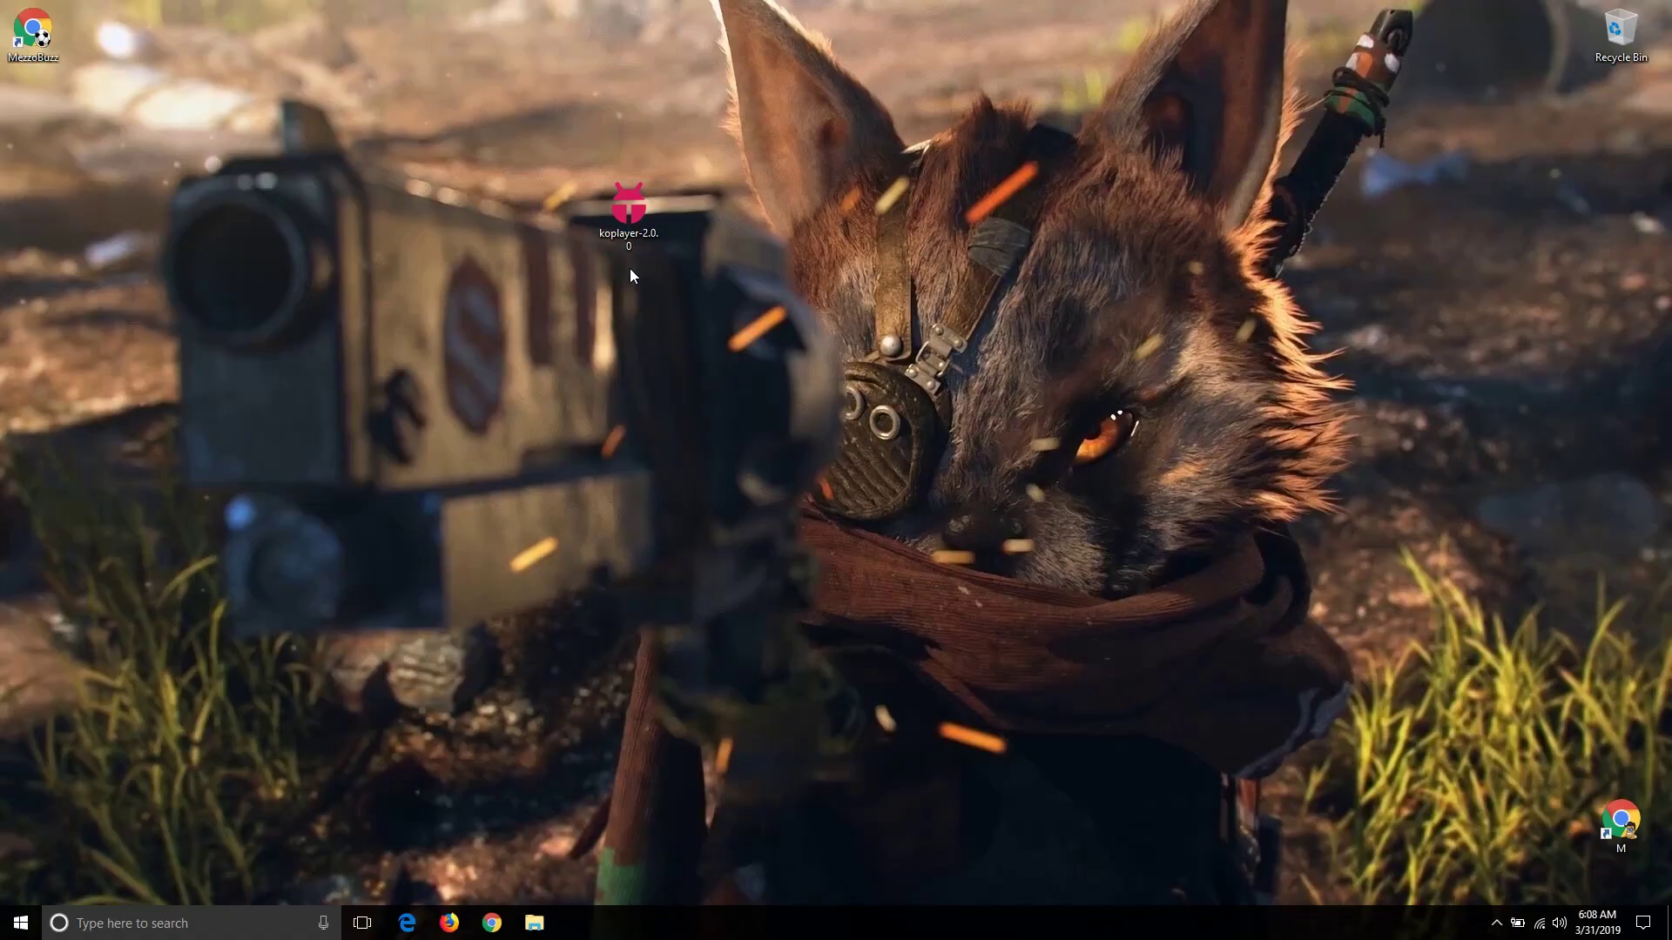
Run the koplayer-2.0.0 installer in English, accept the license agreement and install to D:\KOPLAYER.
{"action": "double_click", "coordinate": [640, 209]}
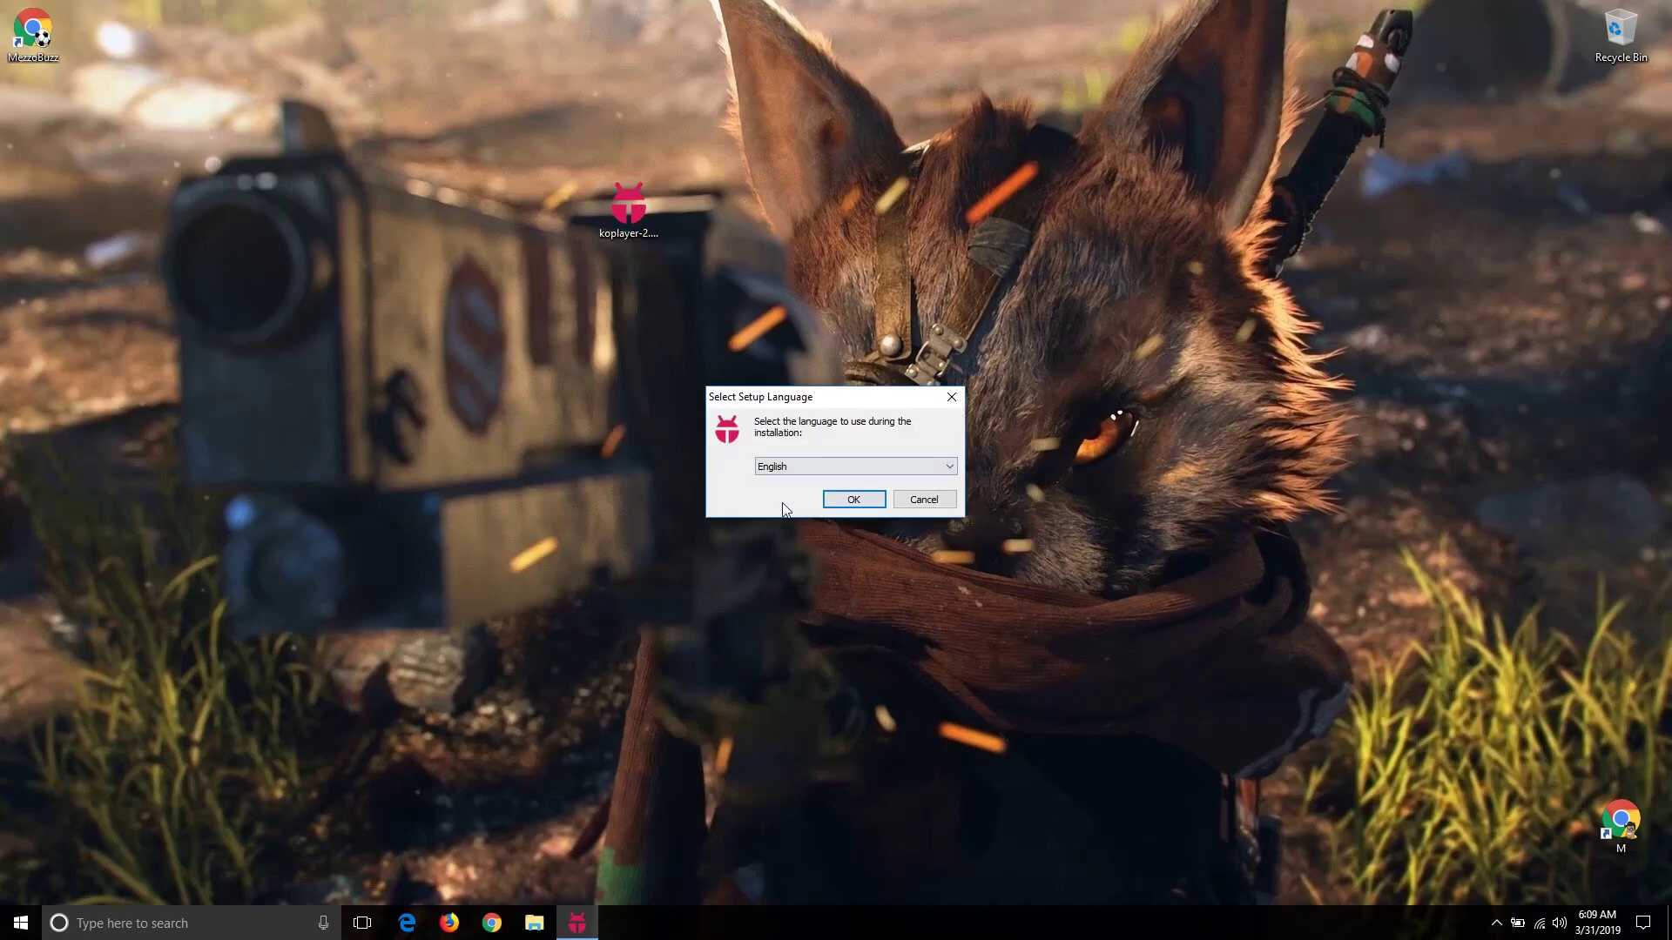
{"action": "left_click", "coordinate": [854, 501]}
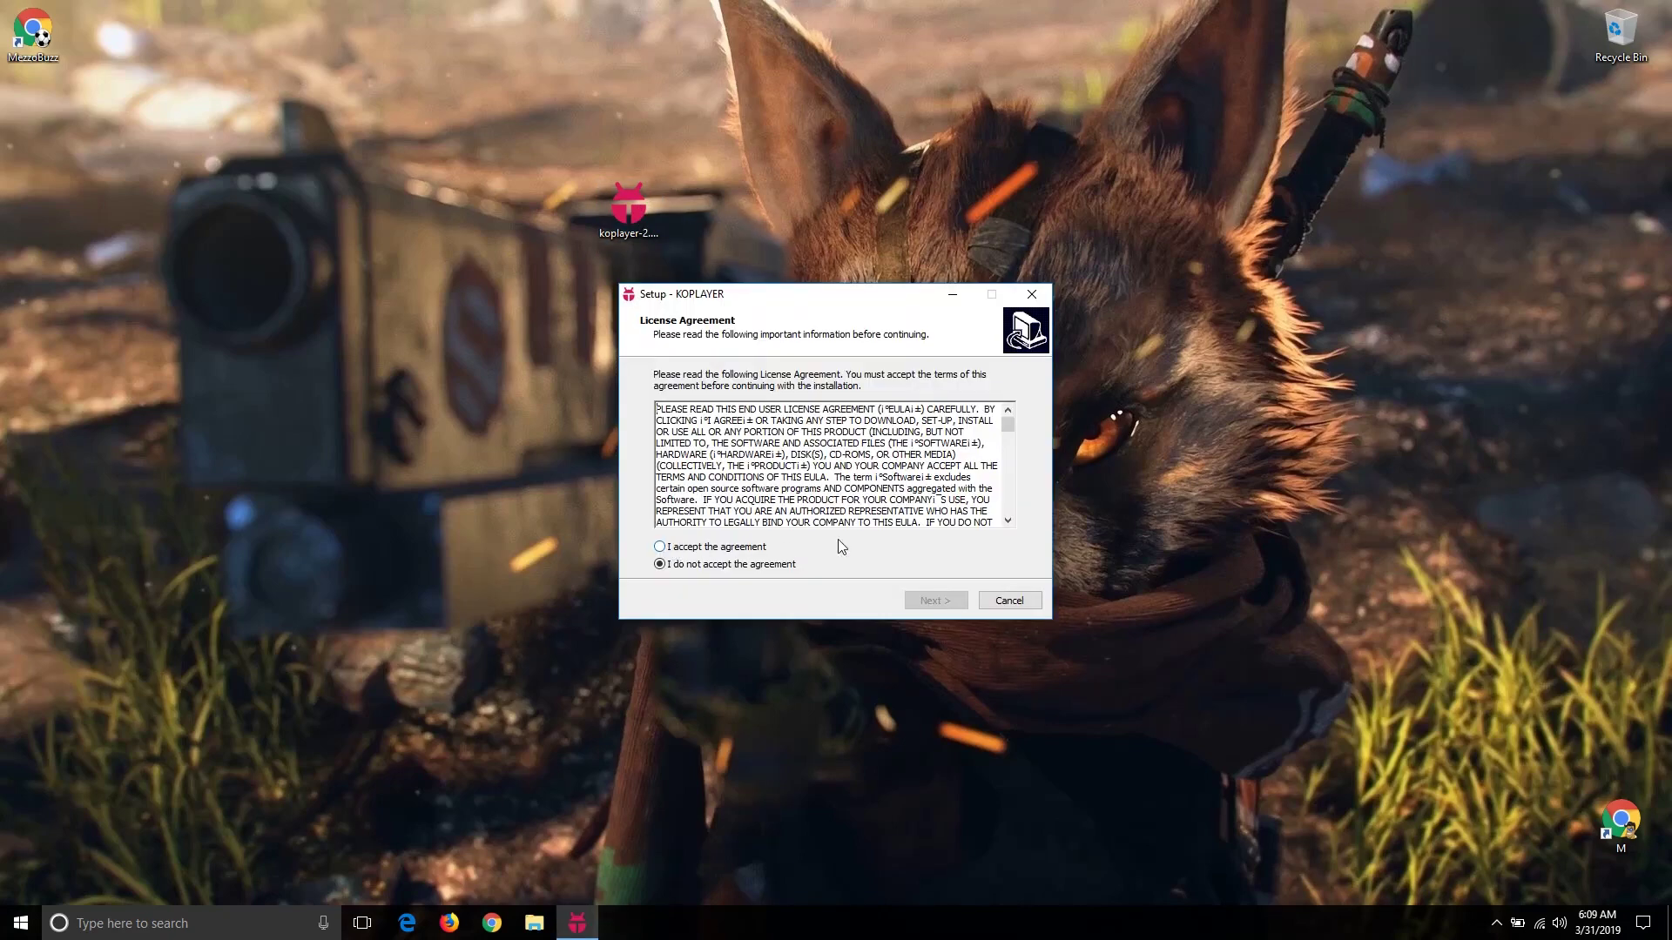
{"action": "left_click", "coordinate": [685, 549]}
{"action": "left_click", "coordinate": [935, 601]}
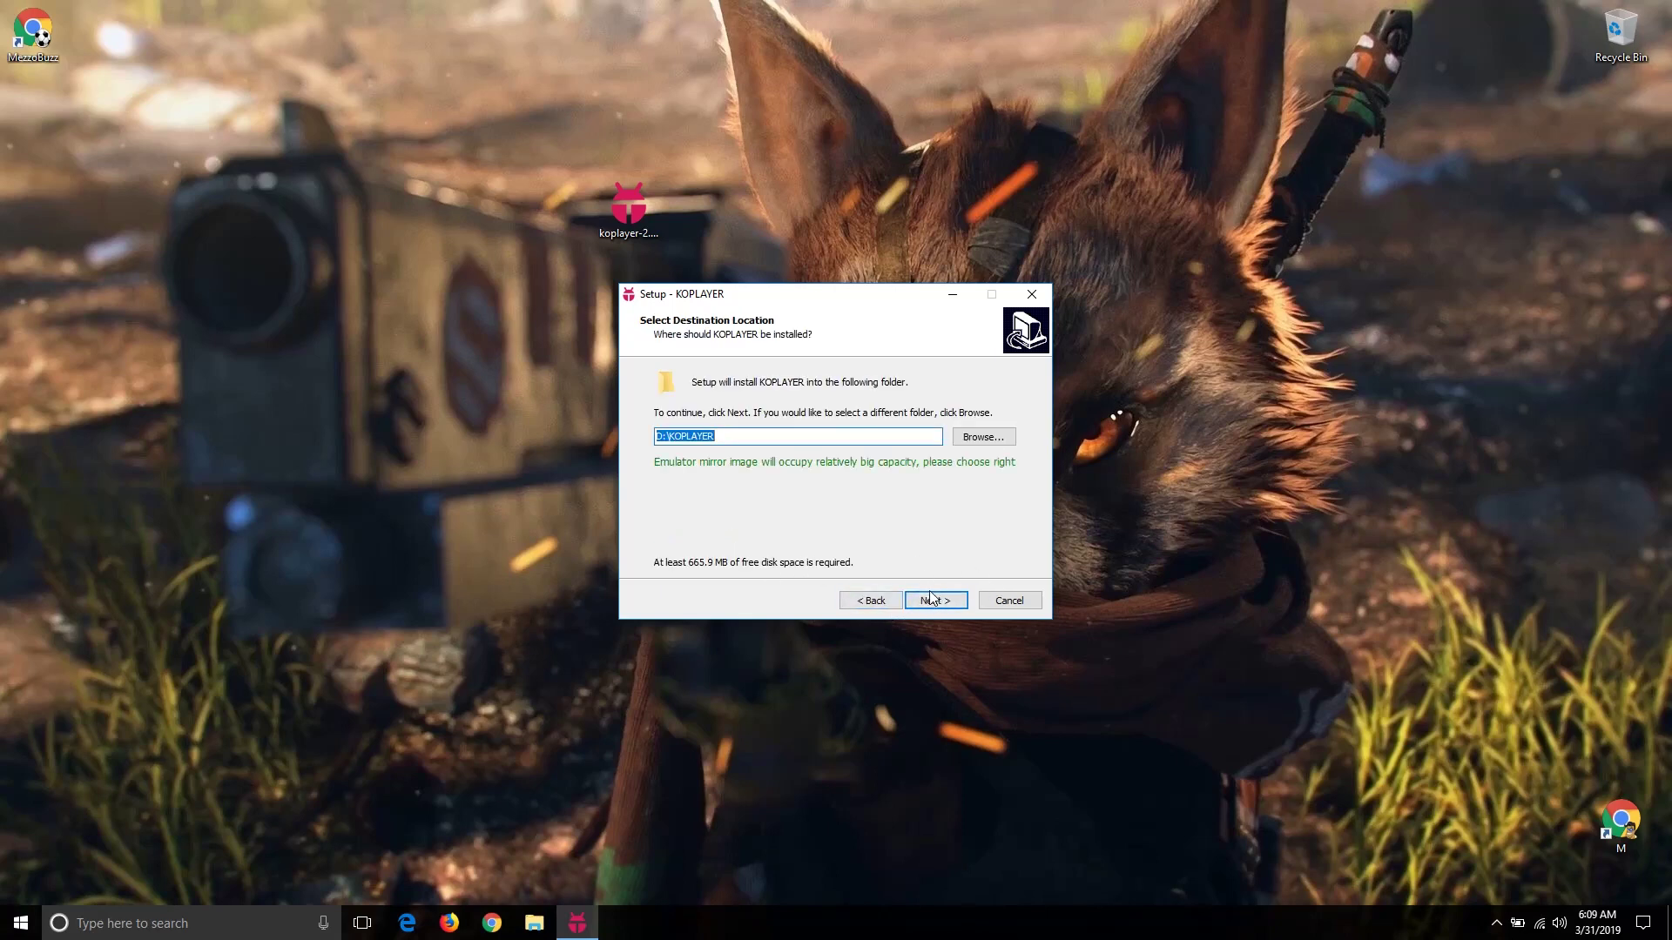
{"action": "left_click", "coordinate": [931, 599]}
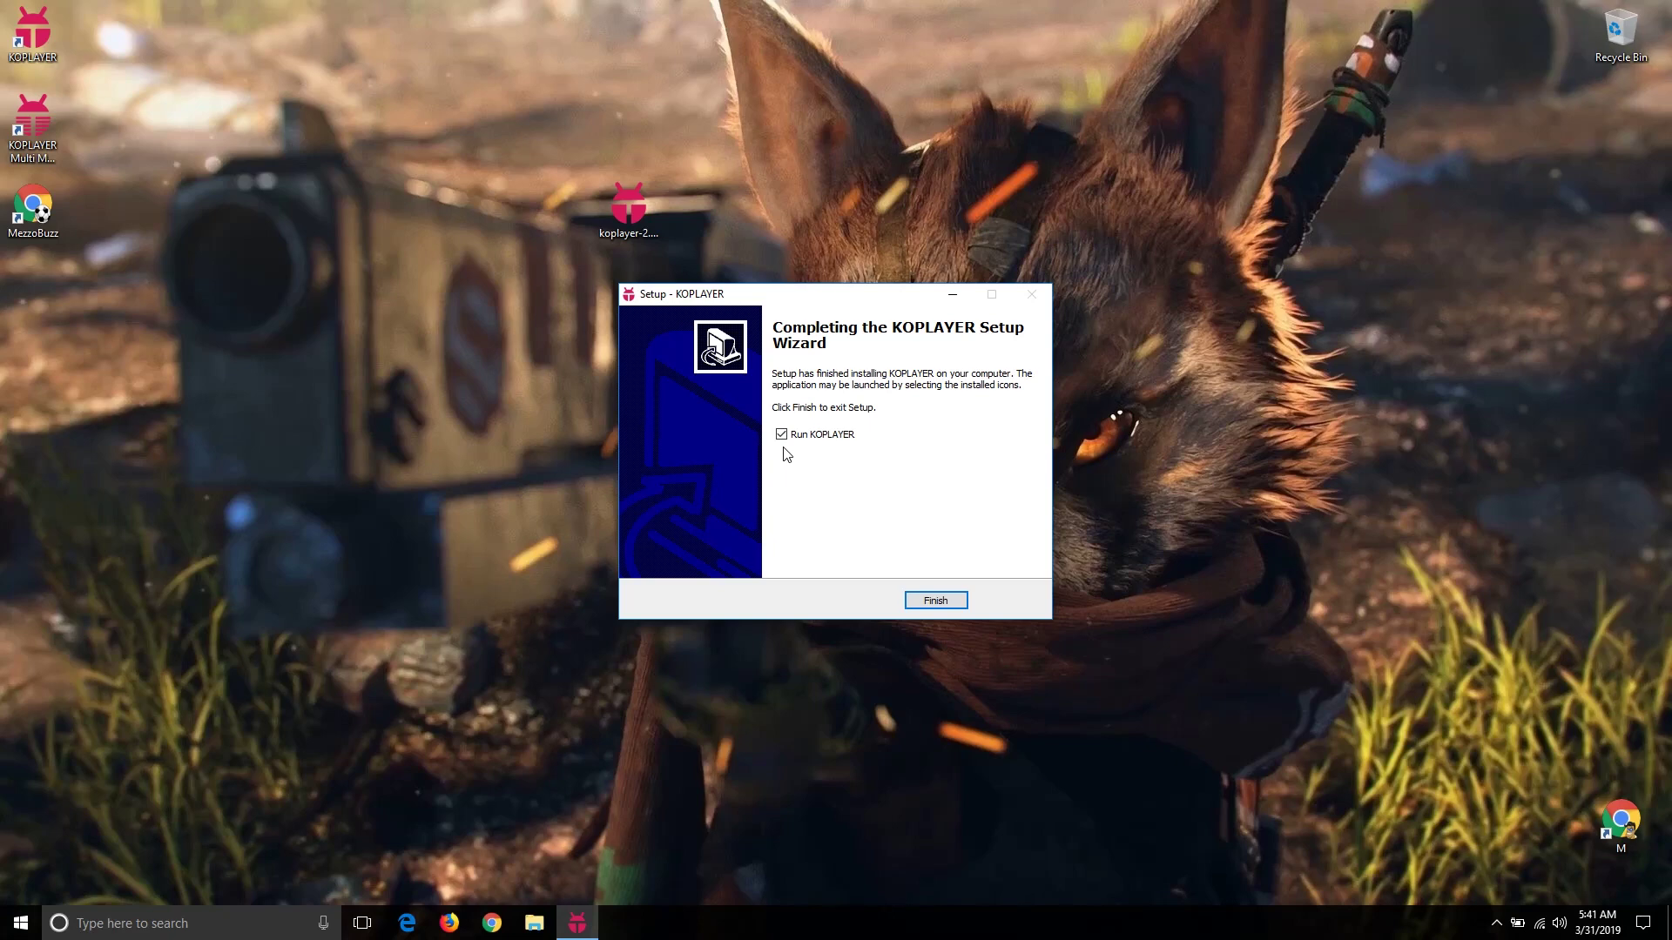
Finish the setup with Run KOPLAYER unchecked and move the installer file to a lower spot on the desktop.
{"action": "left_click", "coordinate": [783, 435]}
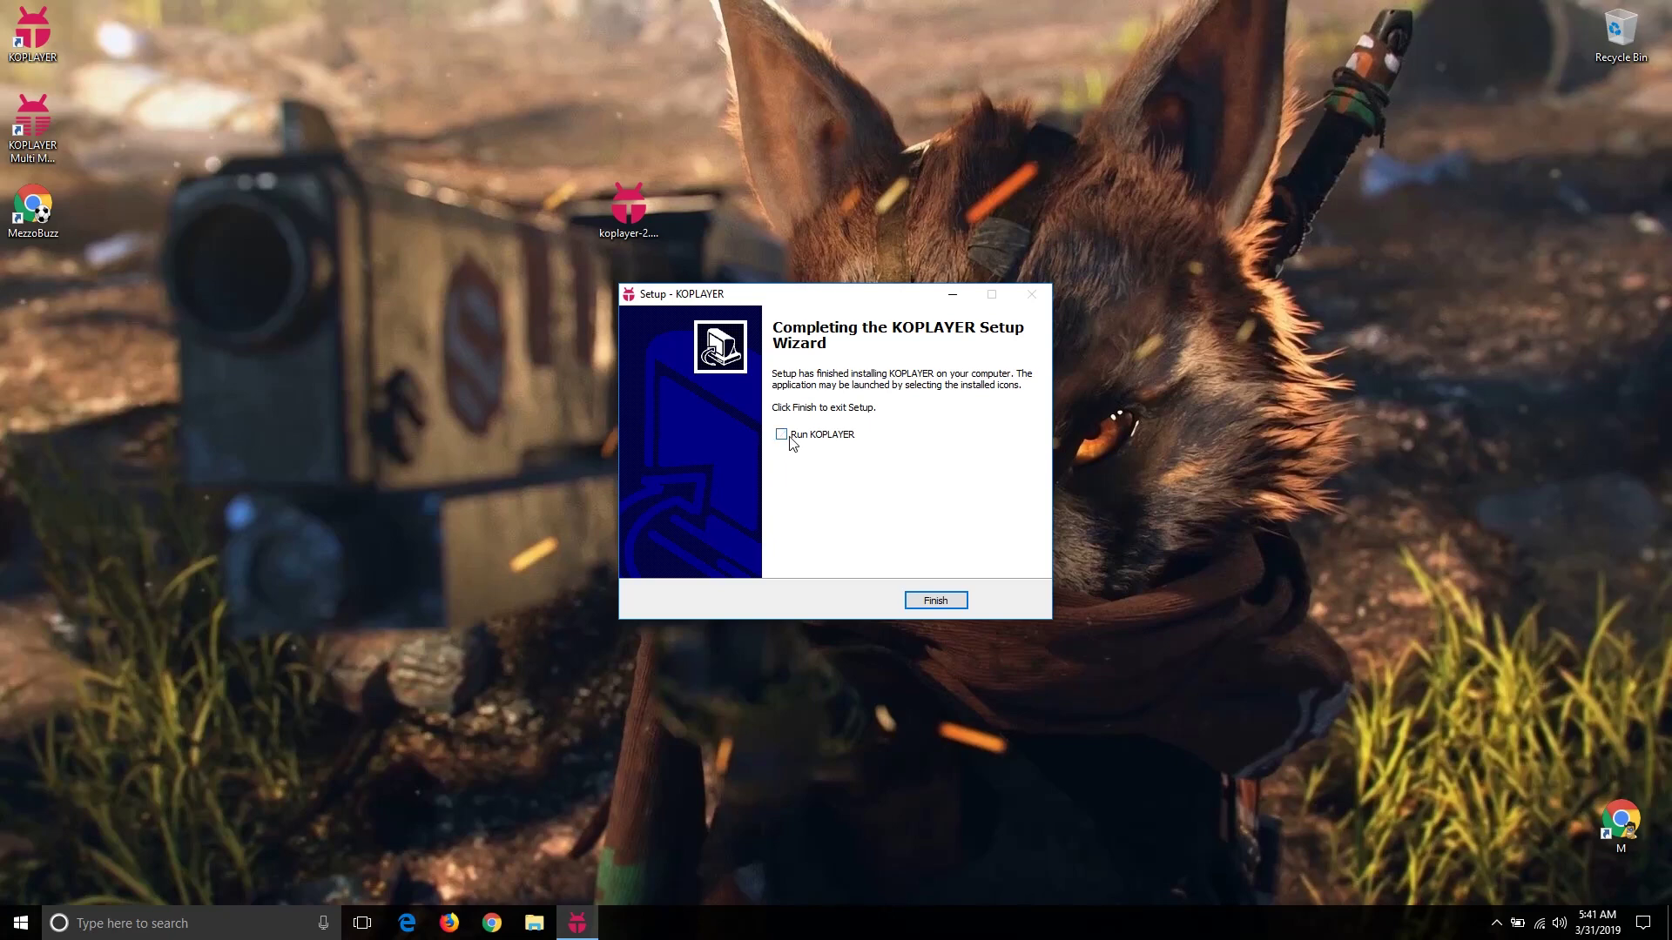
{"action": "left_click", "coordinate": [937, 600]}
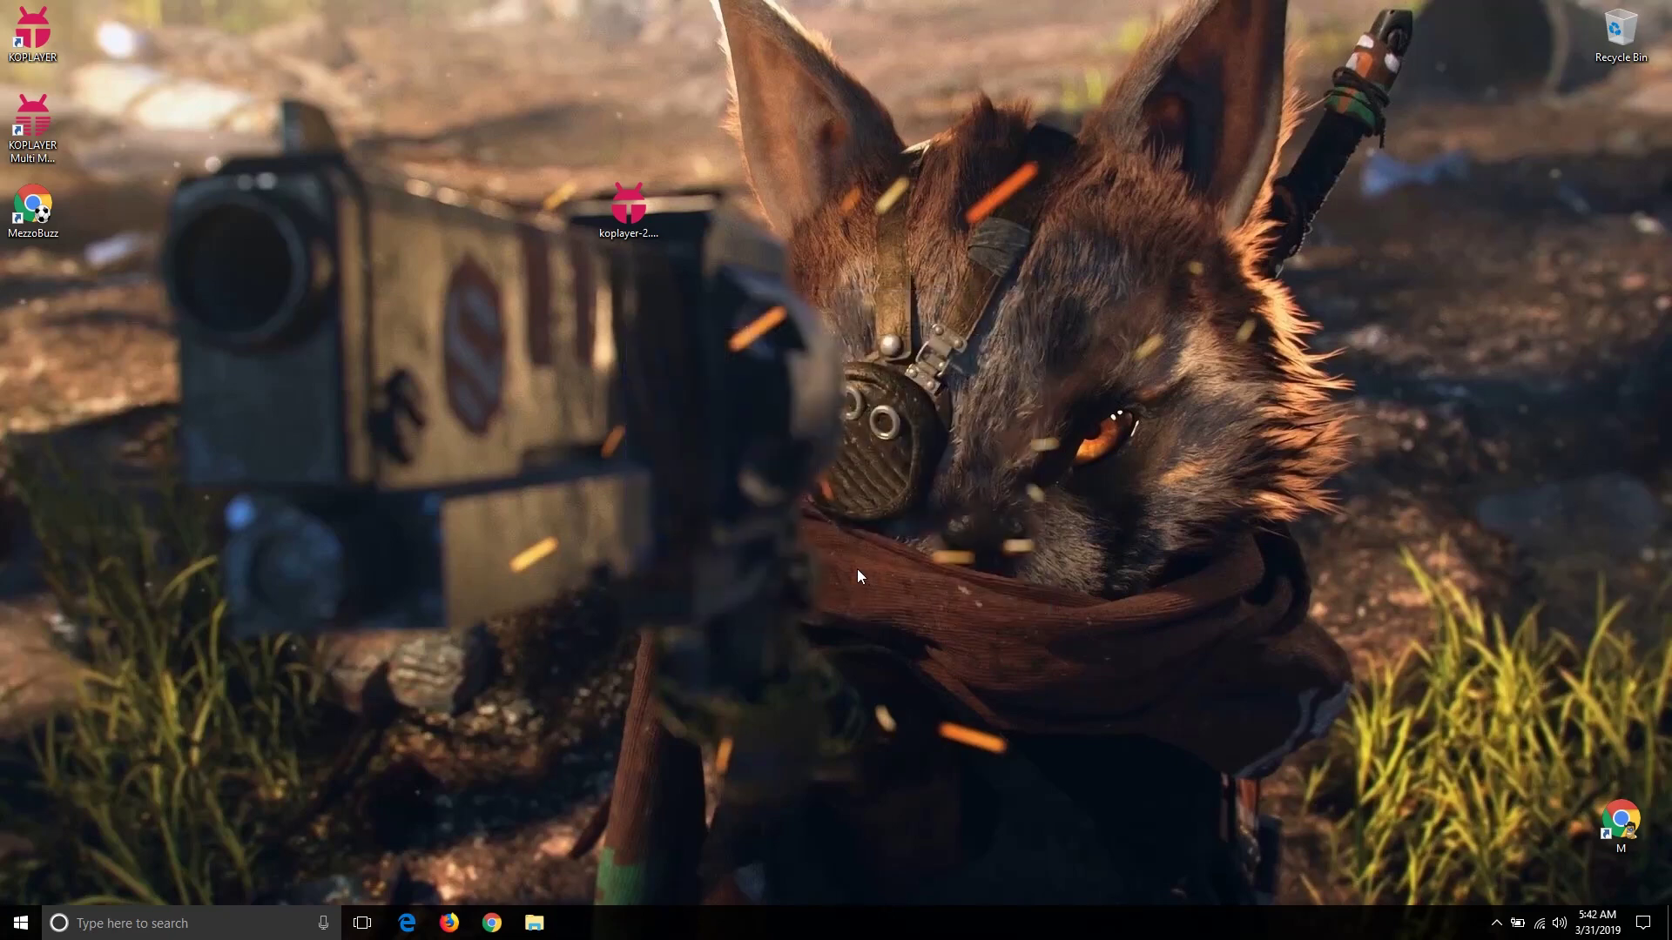
{"action": "left_click_drag", "start_coordinate": [628, 209], "coordinate": [694, 388]}
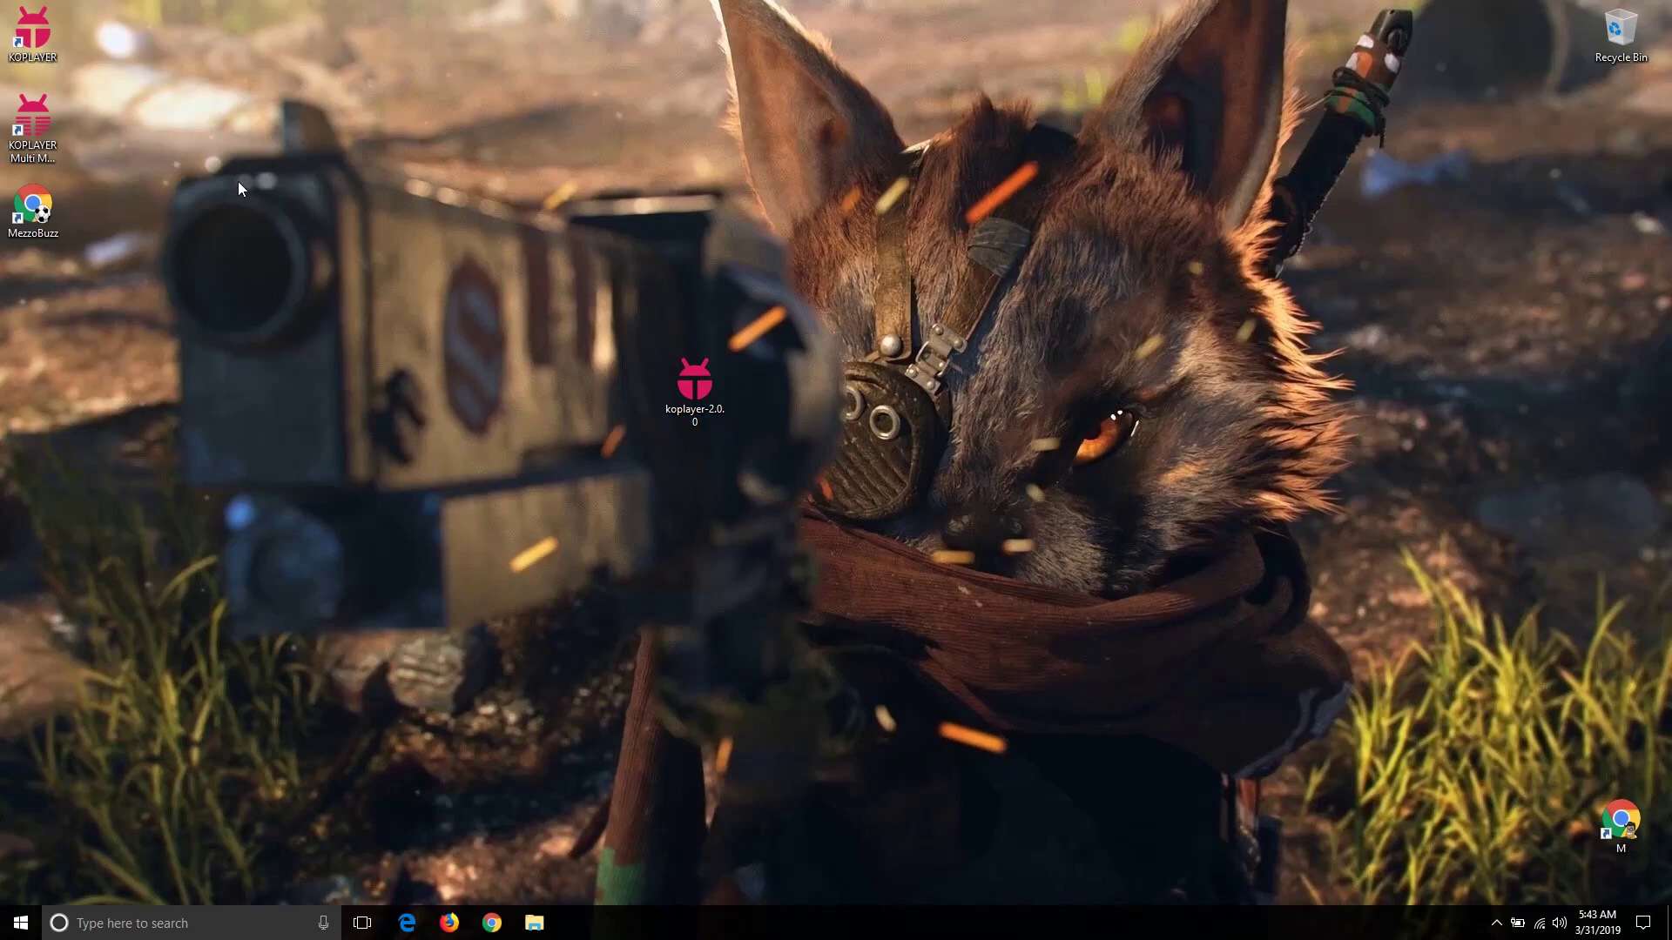
Launch KOPLAYER from the desktop and go through the whole Beginners' Guide to its end.
{"action": "double_click", "coordinate": [36, 33]}
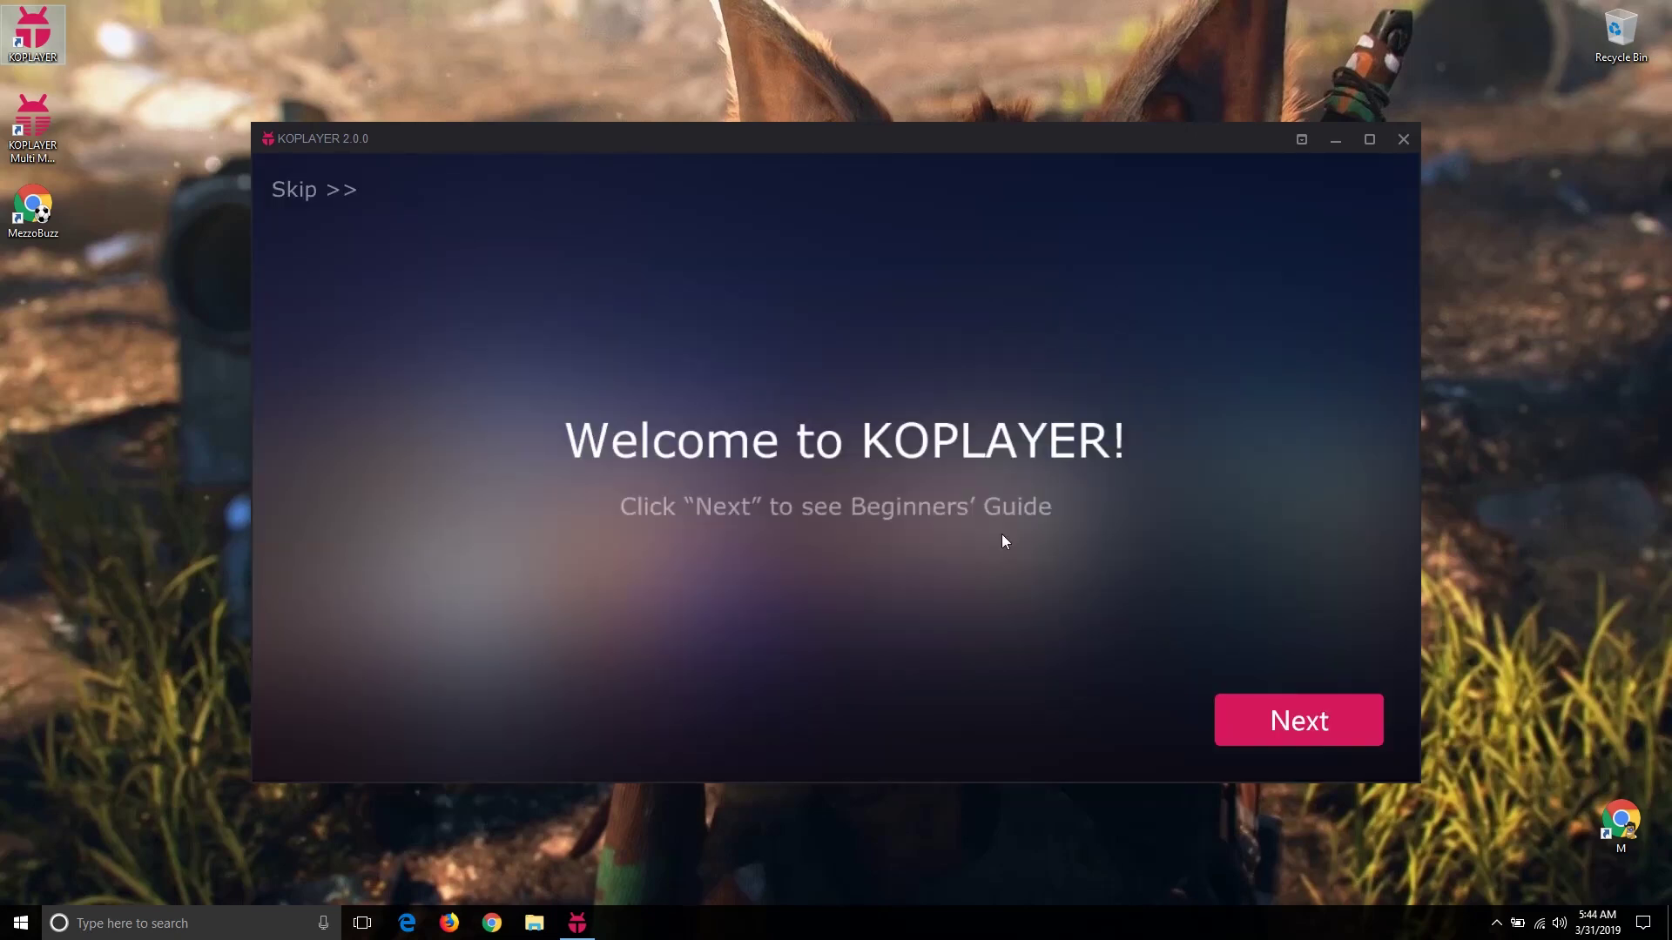
{"action": "left_click", "coordinate": [1242, 714]}
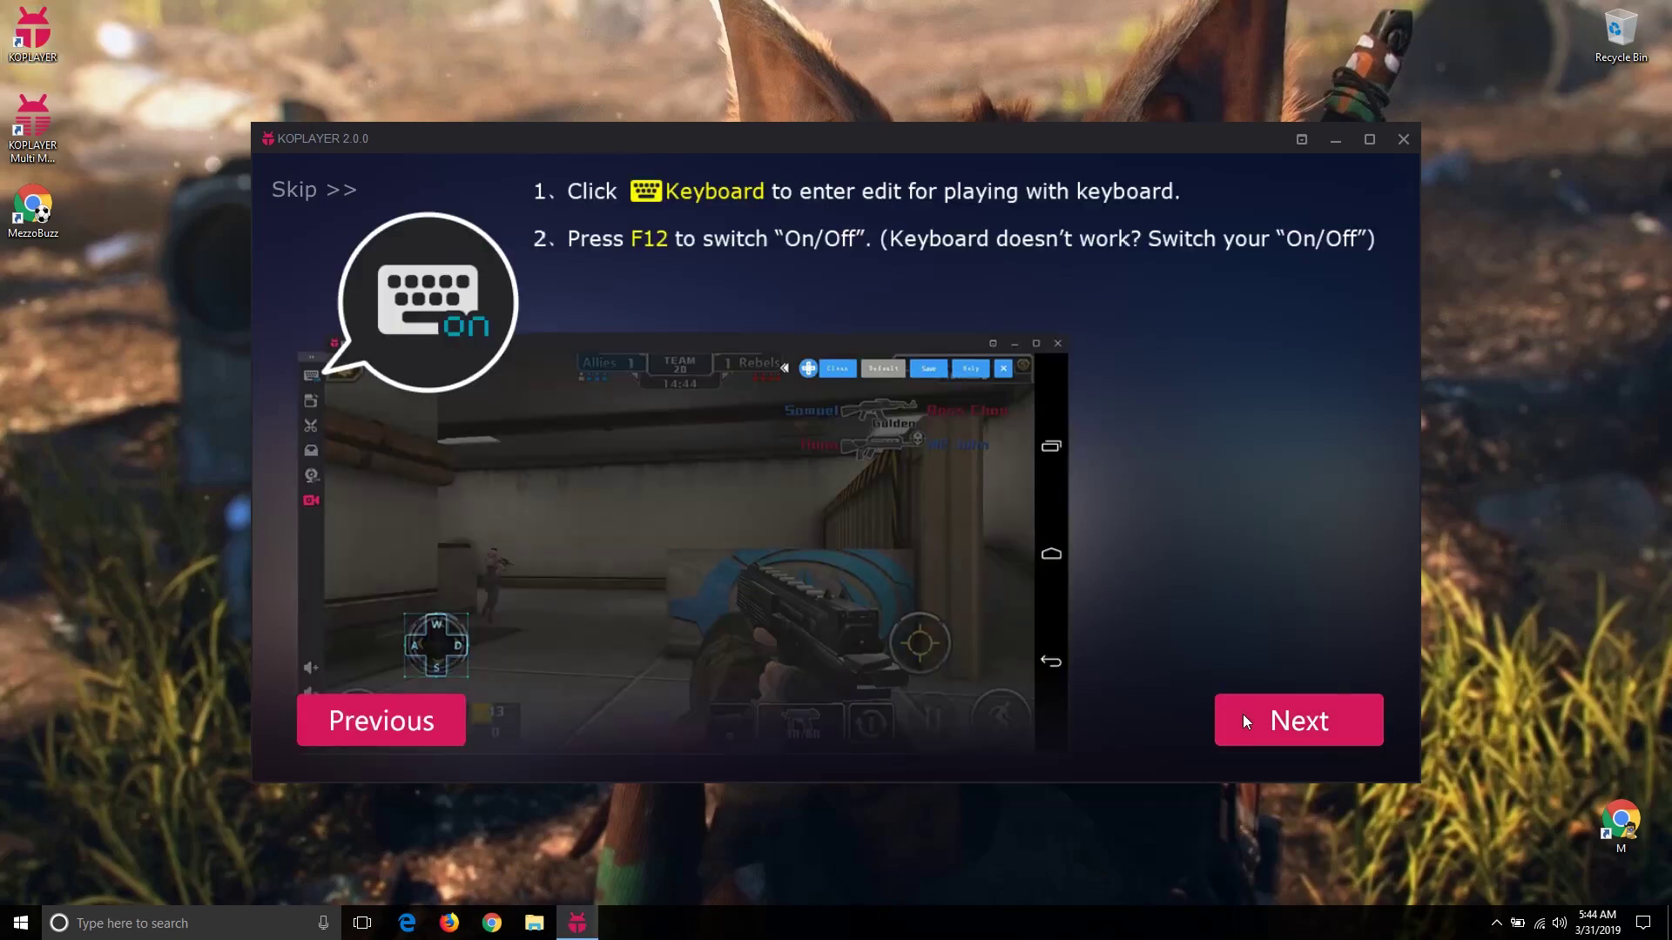
{"action": "left_click", "coordinate": [1254, 723]}
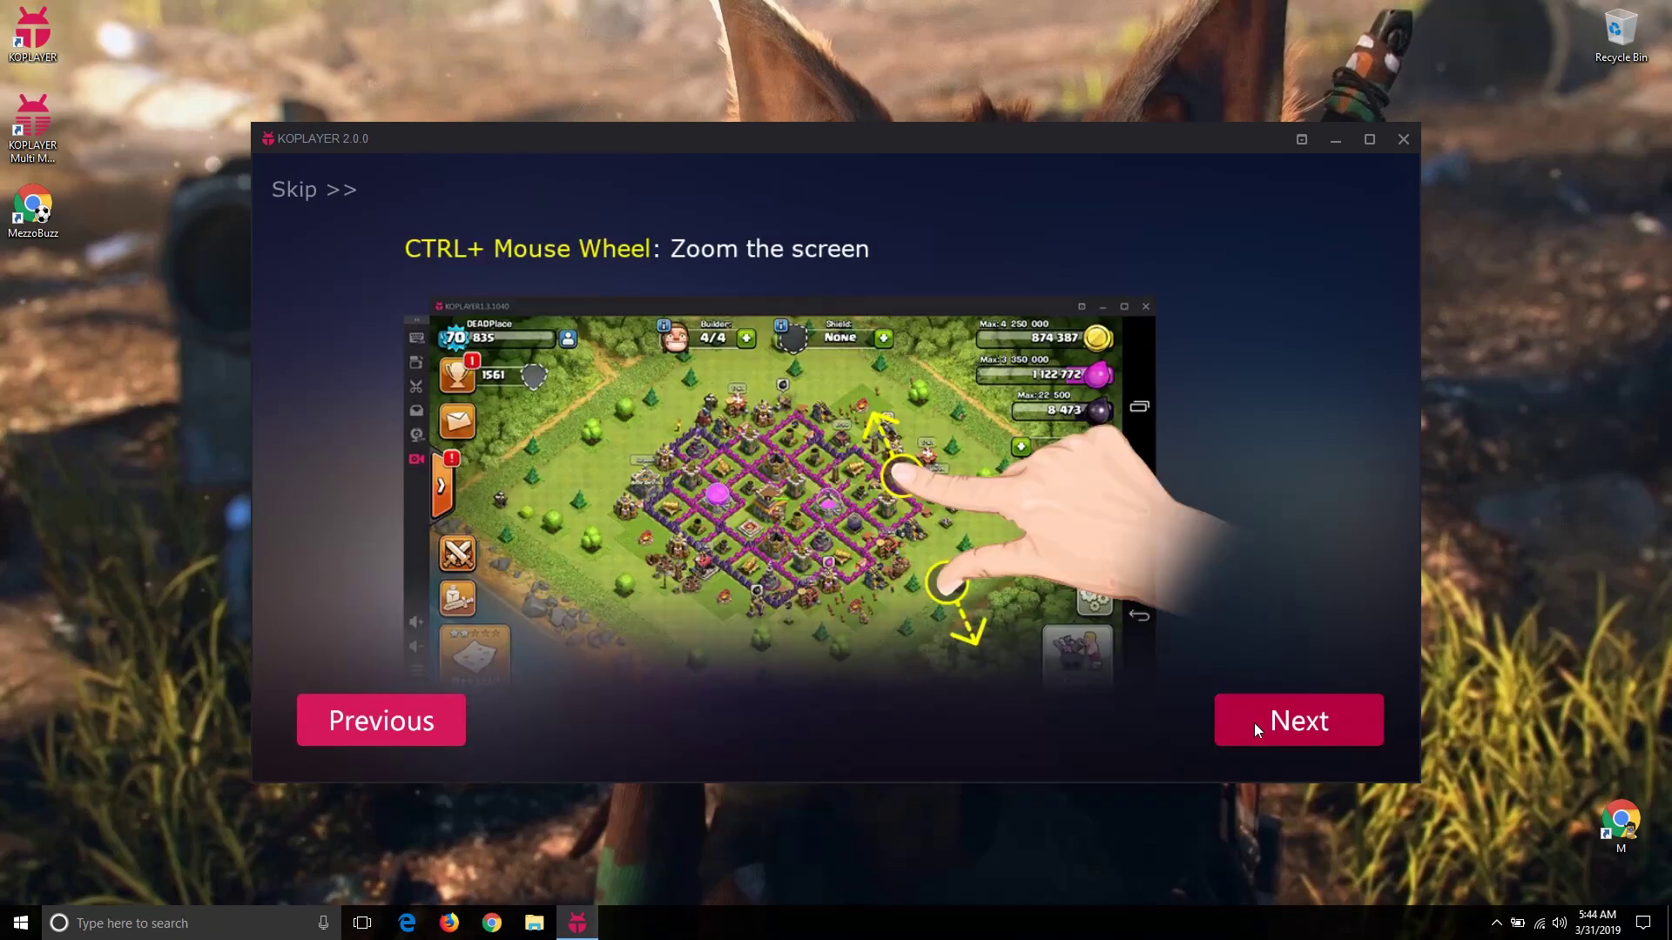
{"action": "left_click", "coordinate": [1254, 722]}
{"action": "left_click", "coordinate": [1253, 722]}
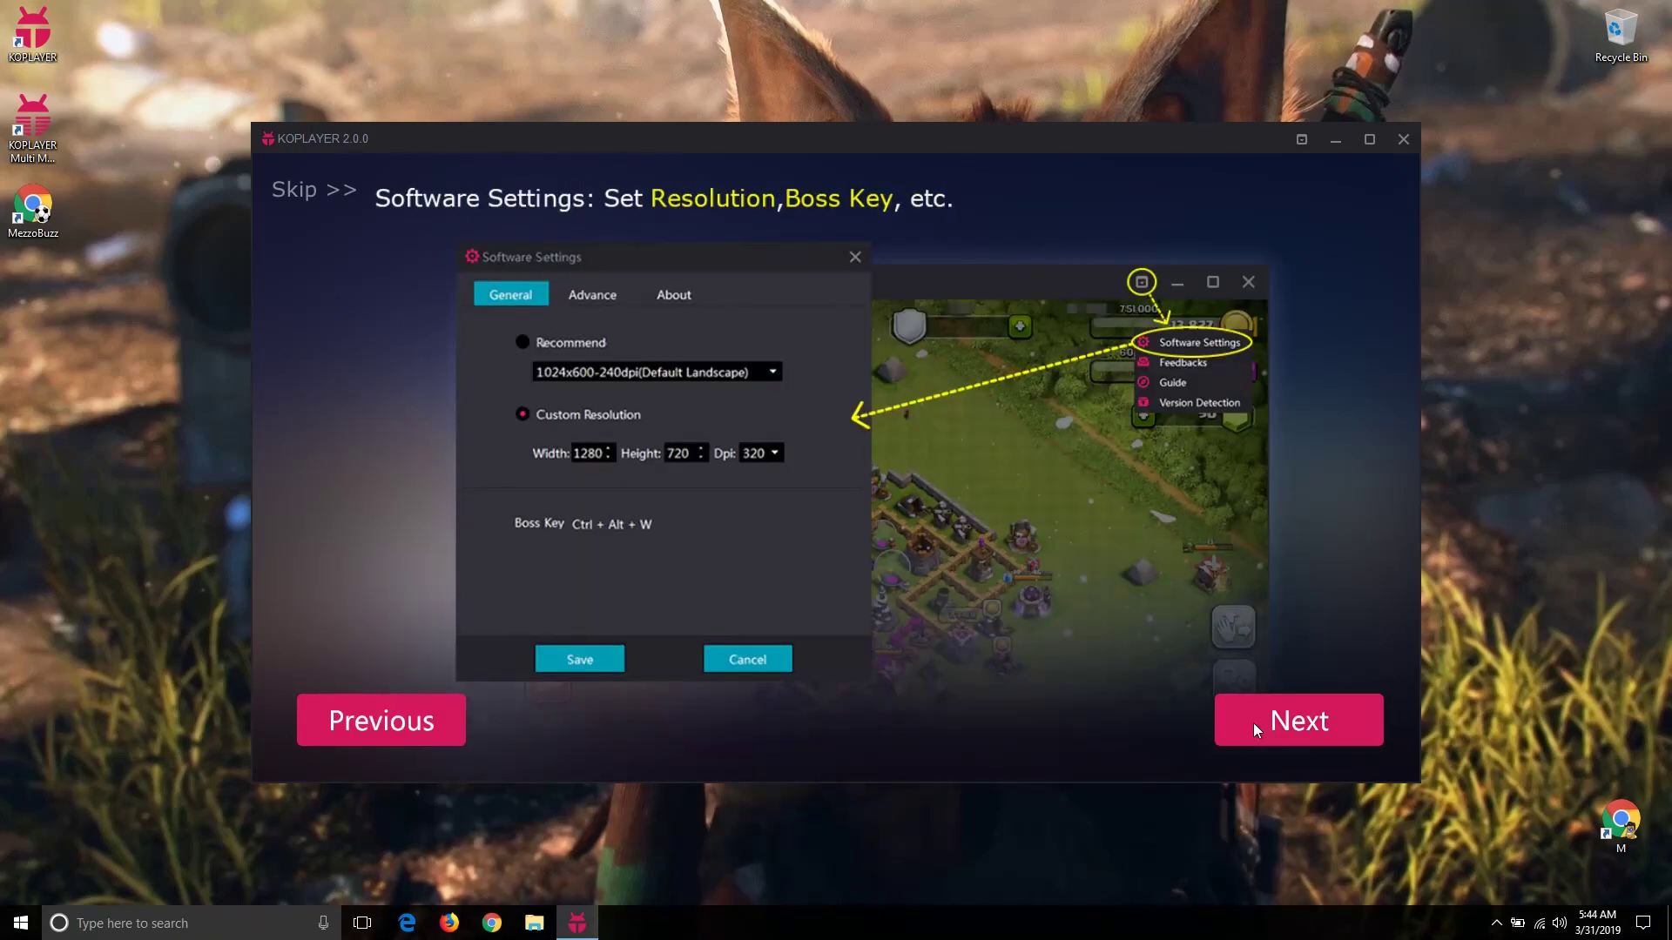
{"action": "left_click", "coordinate": [1253, 728]}
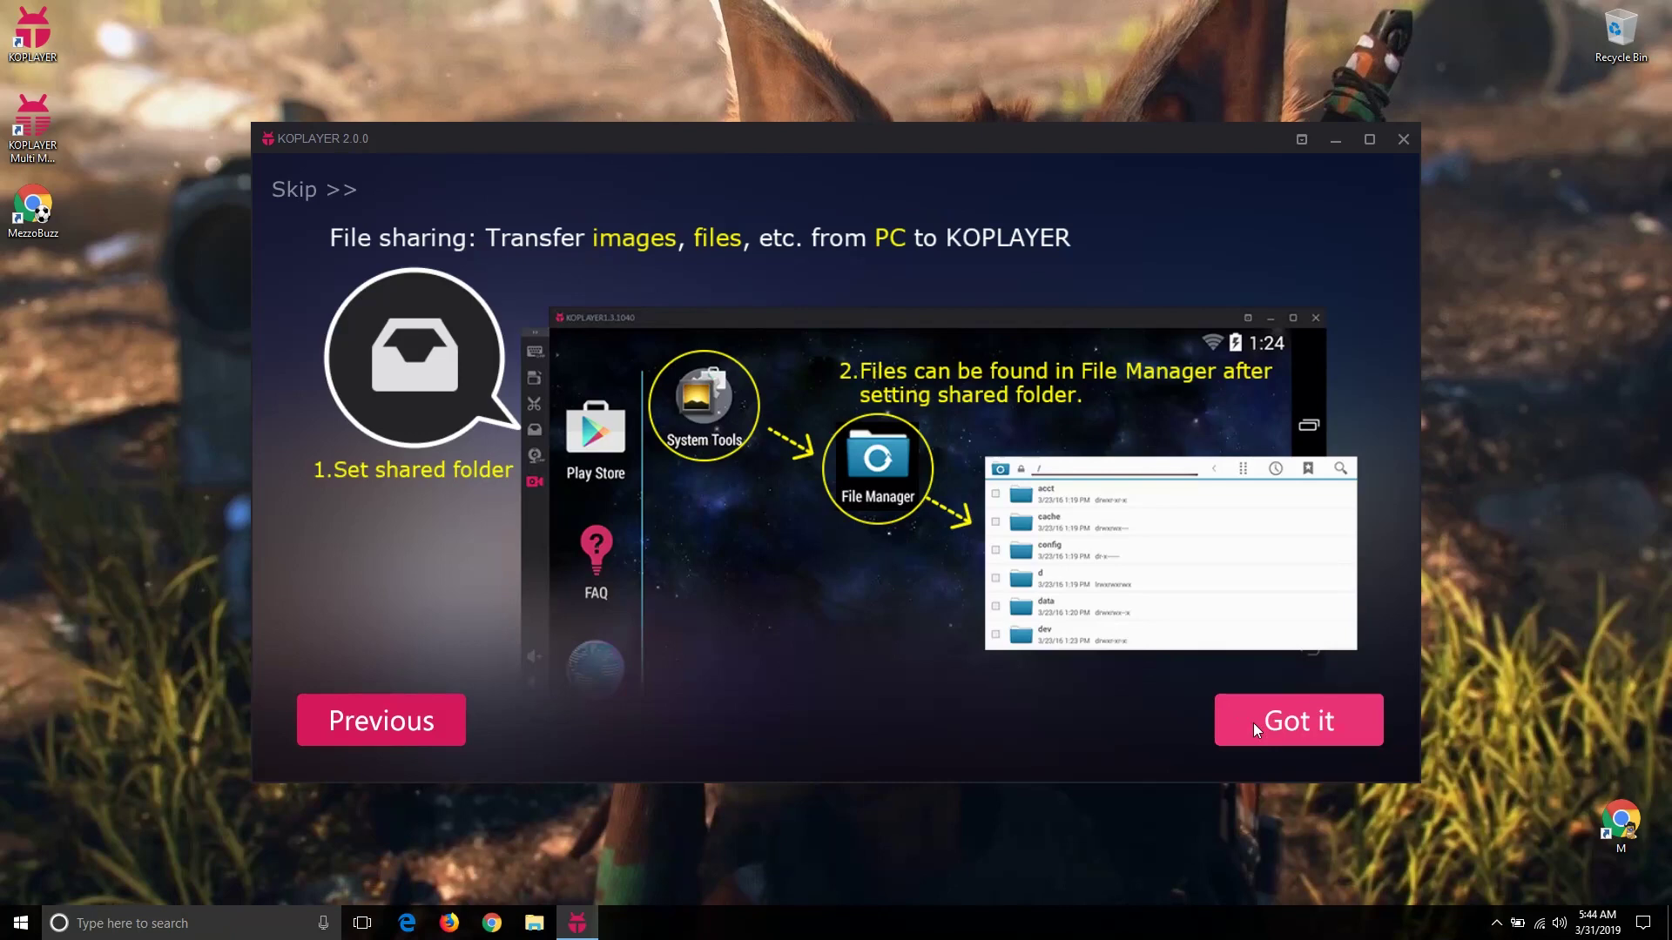
{"action": "left_click", "coordinate": [1313, 725]}
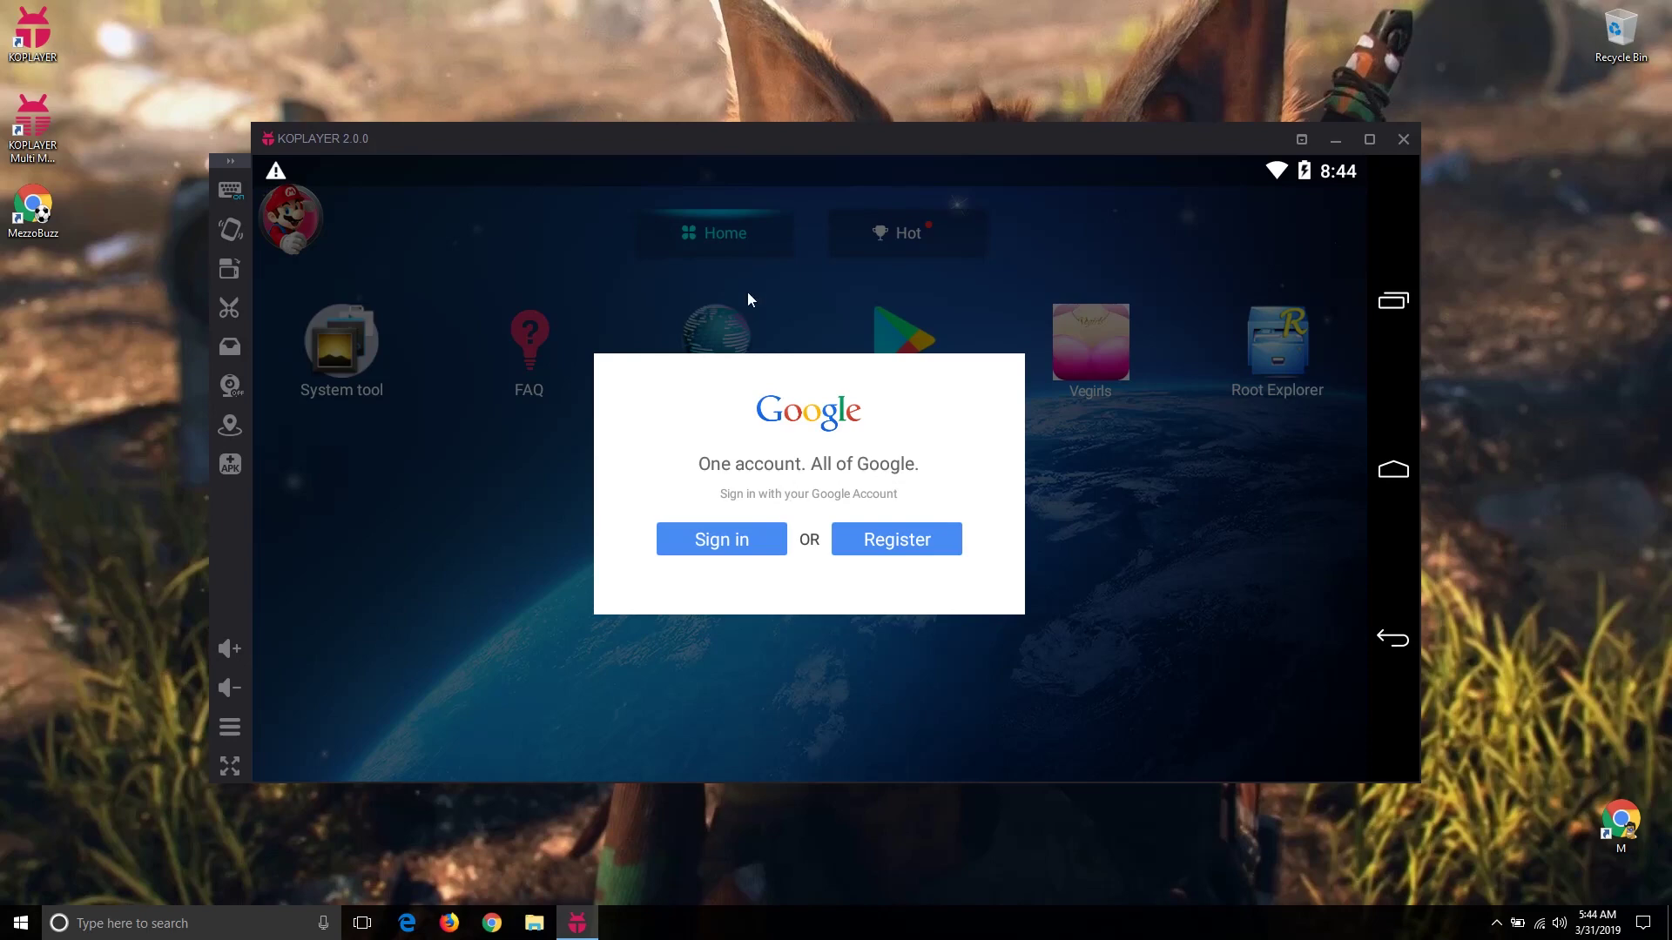
Dismiss the Google Play services update notification and sign in with an existing Google account.
{"action": "left_click_drag", "start_coordinate": [622, 163], "coordinate": [607, 427]}
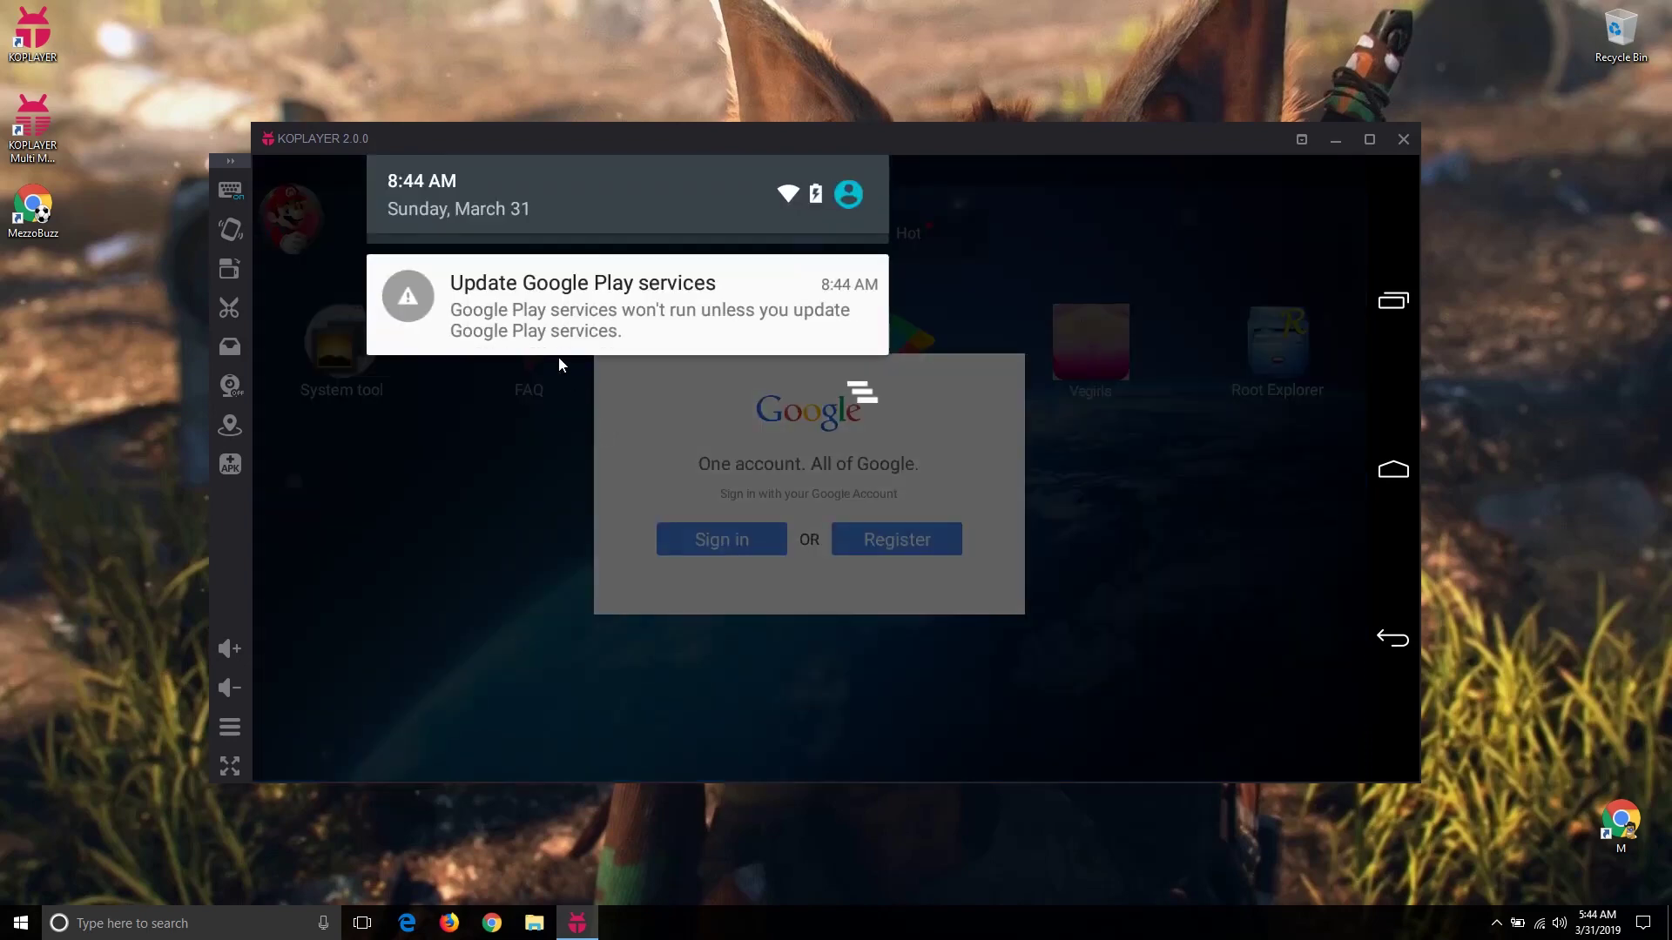
{"action": "left_click", "coordinate": [671, 331]}
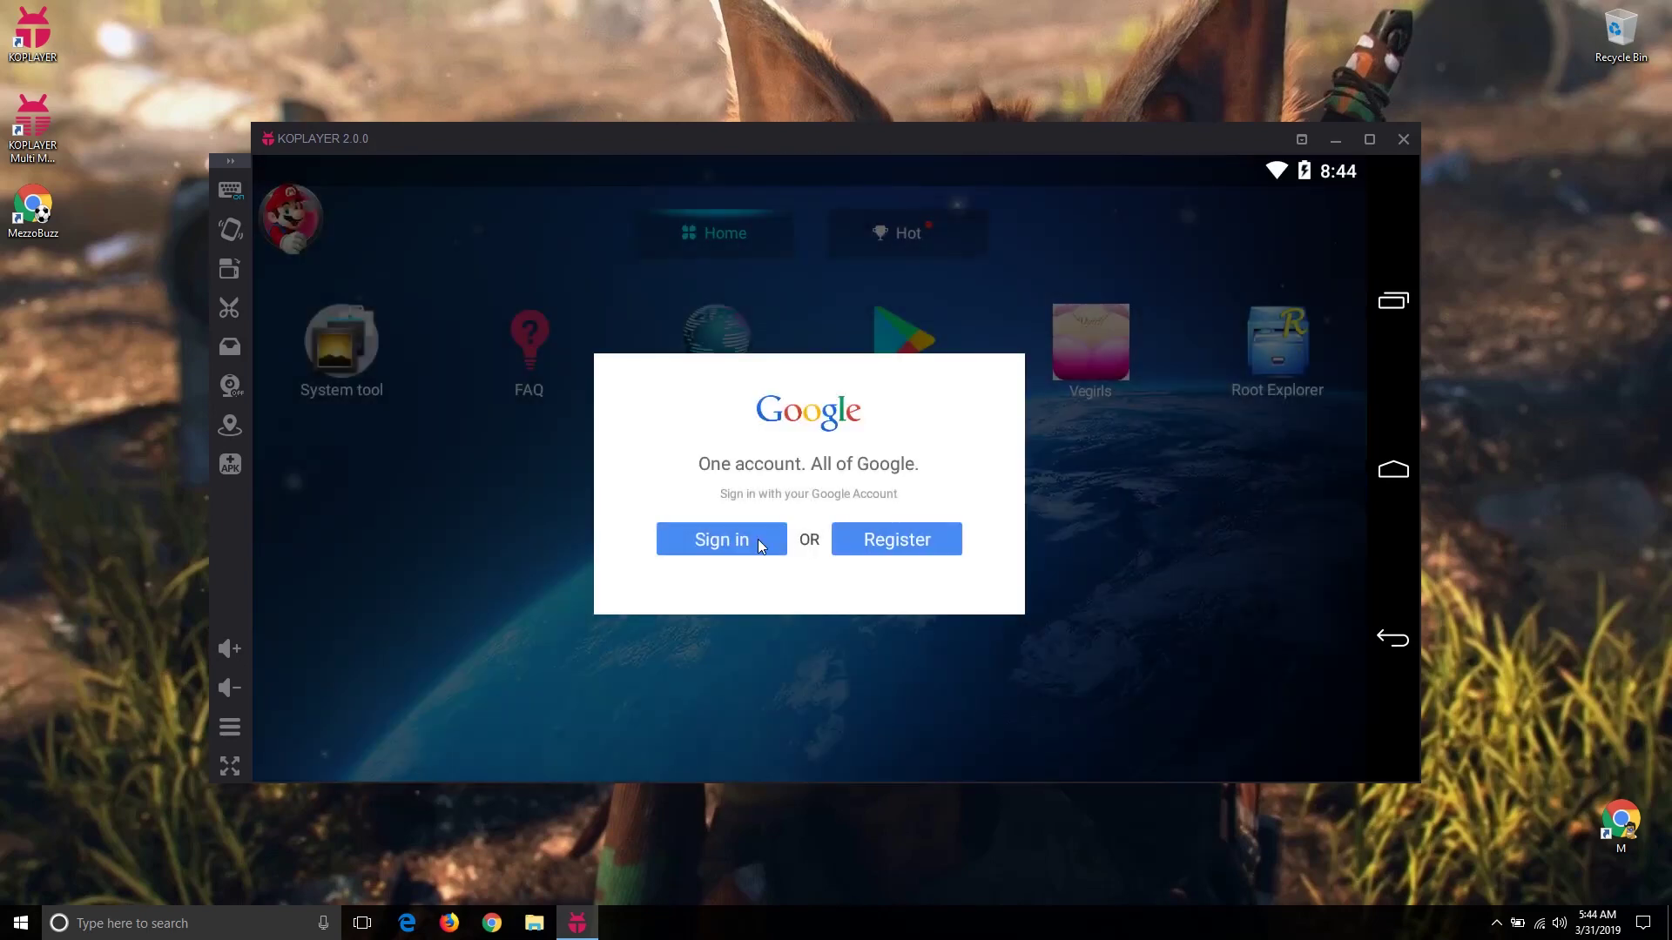
{"action": "left_click", "coordinate": [758, 541]}
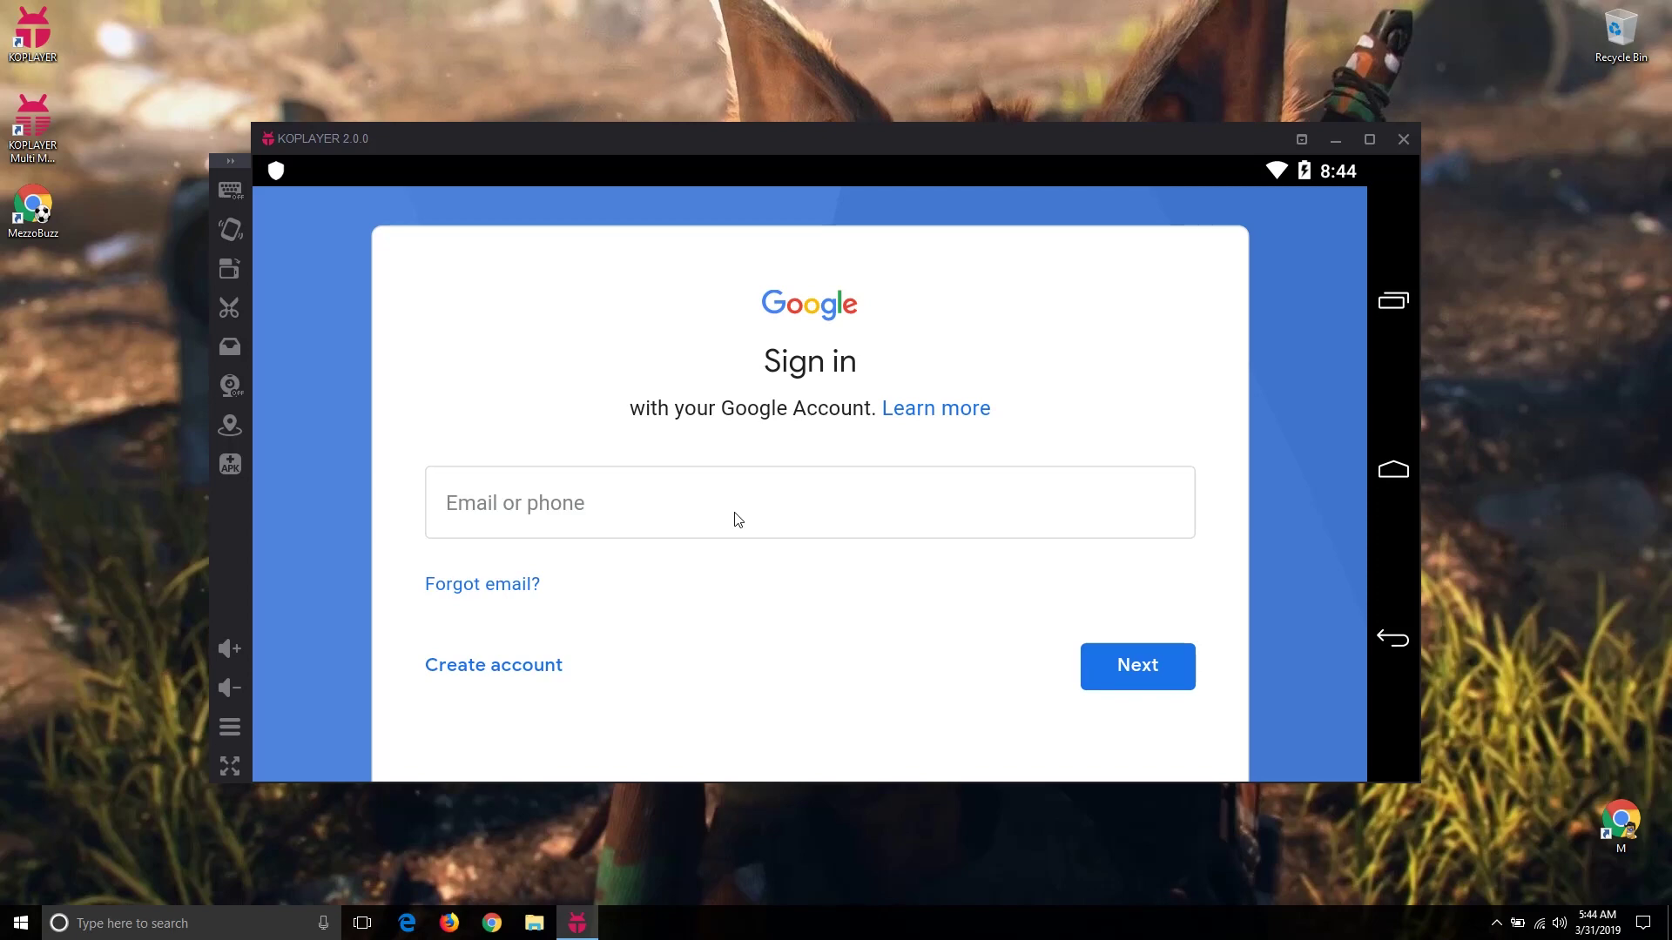
{"action": "left_click", "coordinate": [738, 520]}
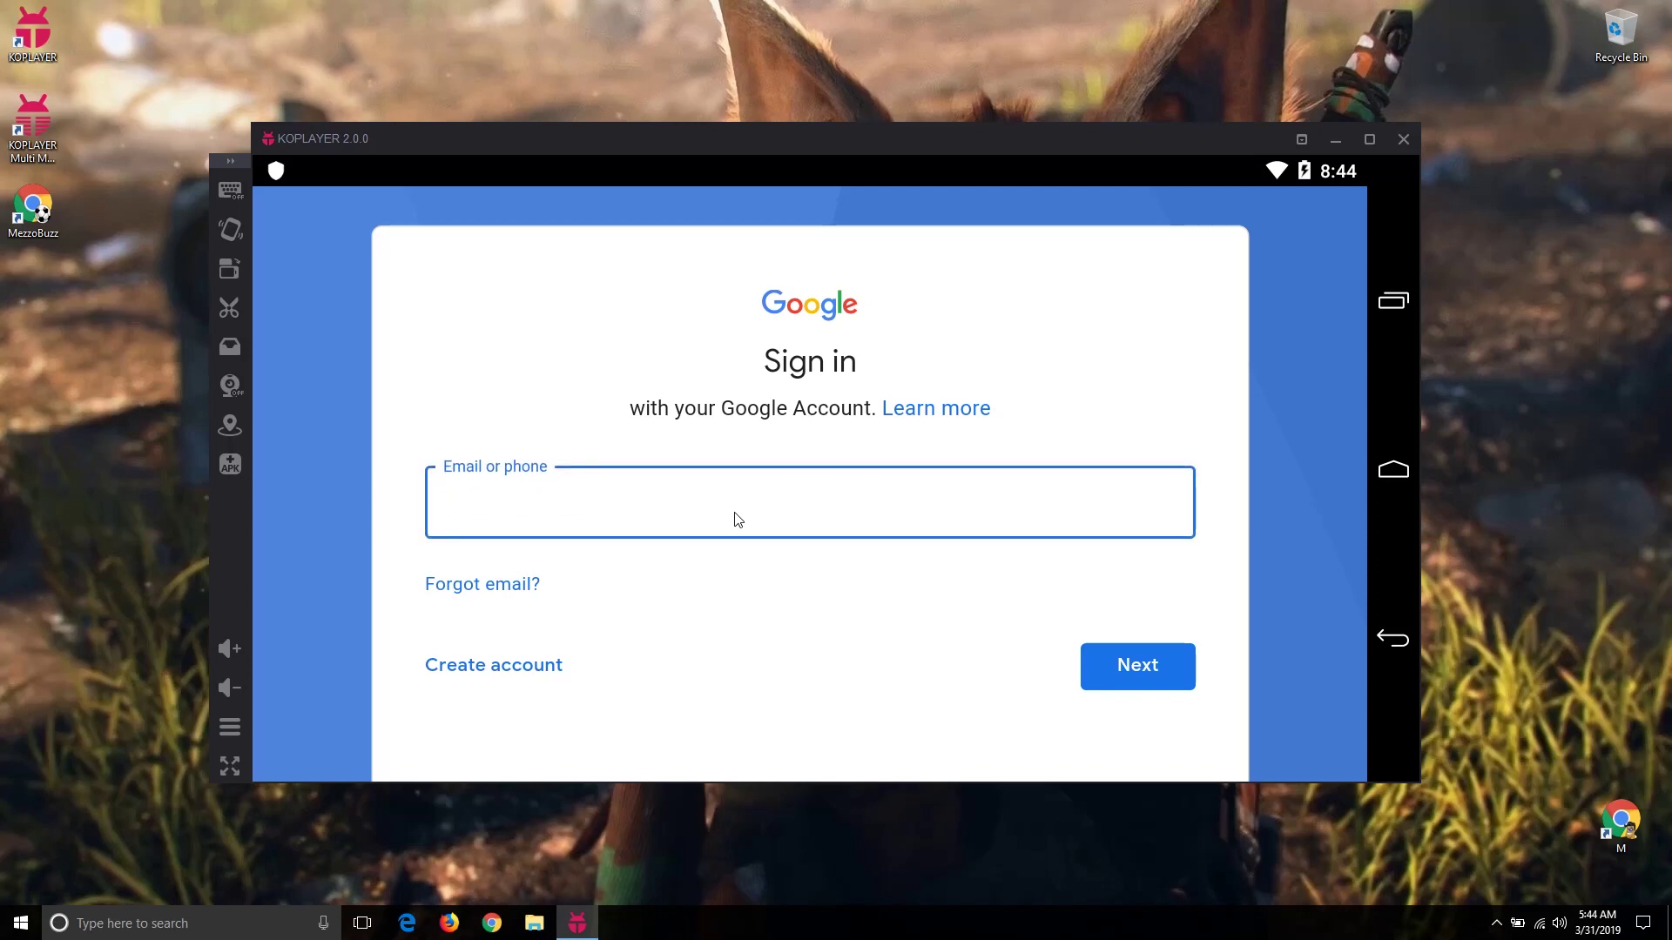
{"action": "left_click", "coordinate": [1115, 686]}
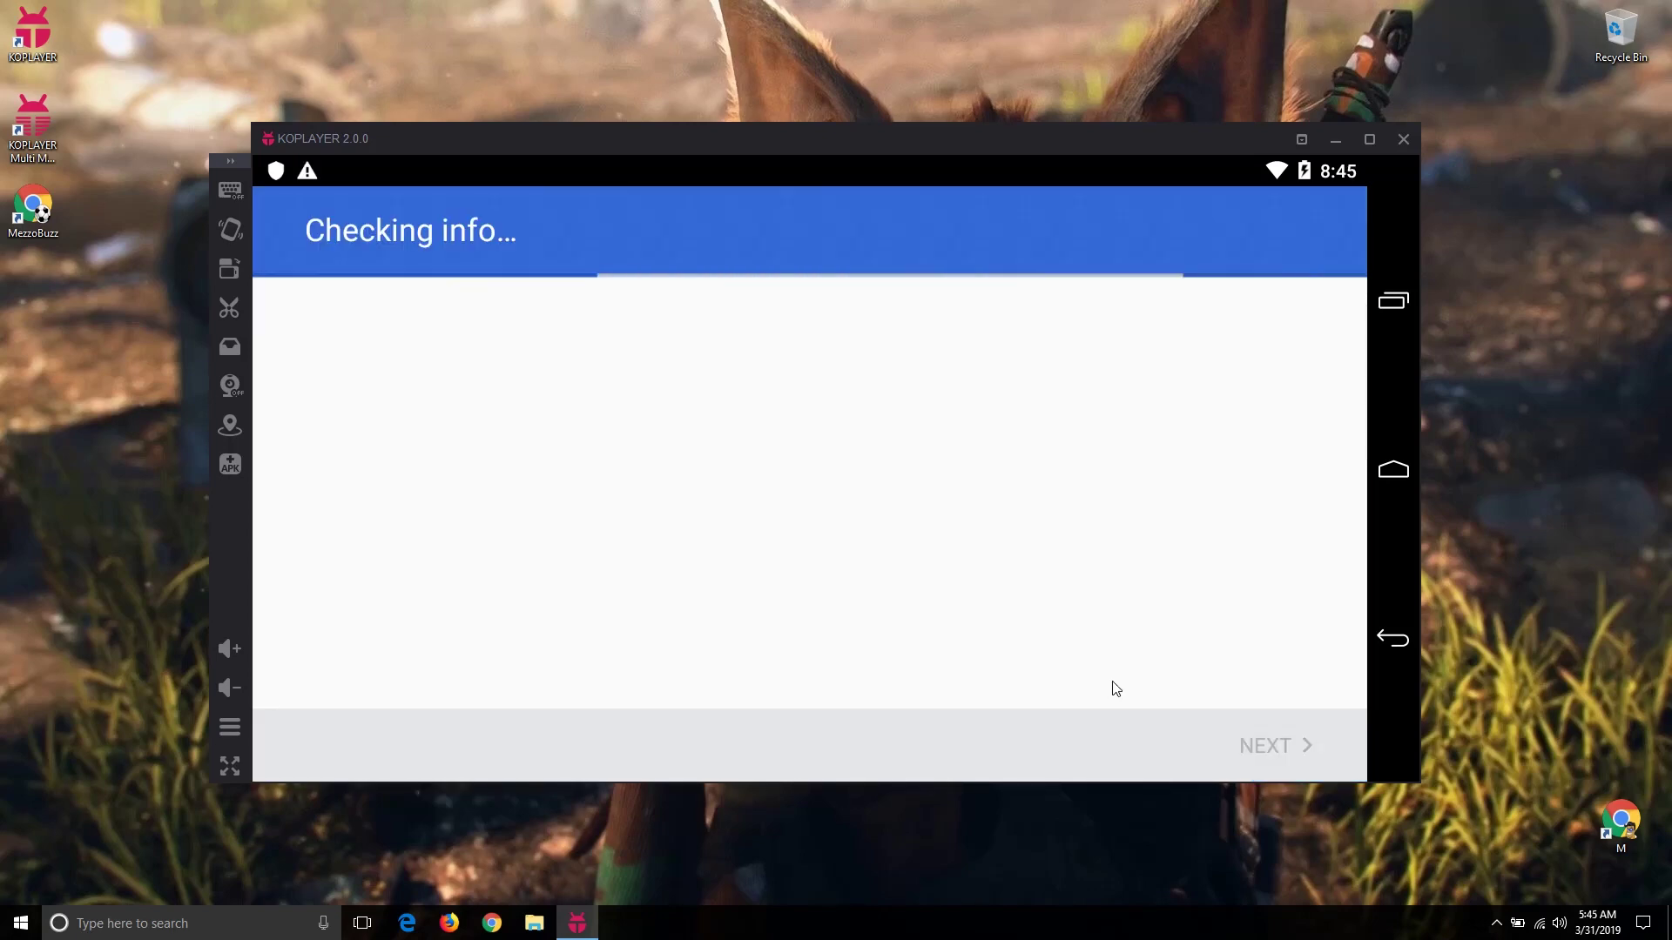
Clear the emulator's notifications and return from the Play Store to the home screen.
{"action": "left_click_drag", "start_coordinate": [784, 182], "coordinate": [777, 475]}
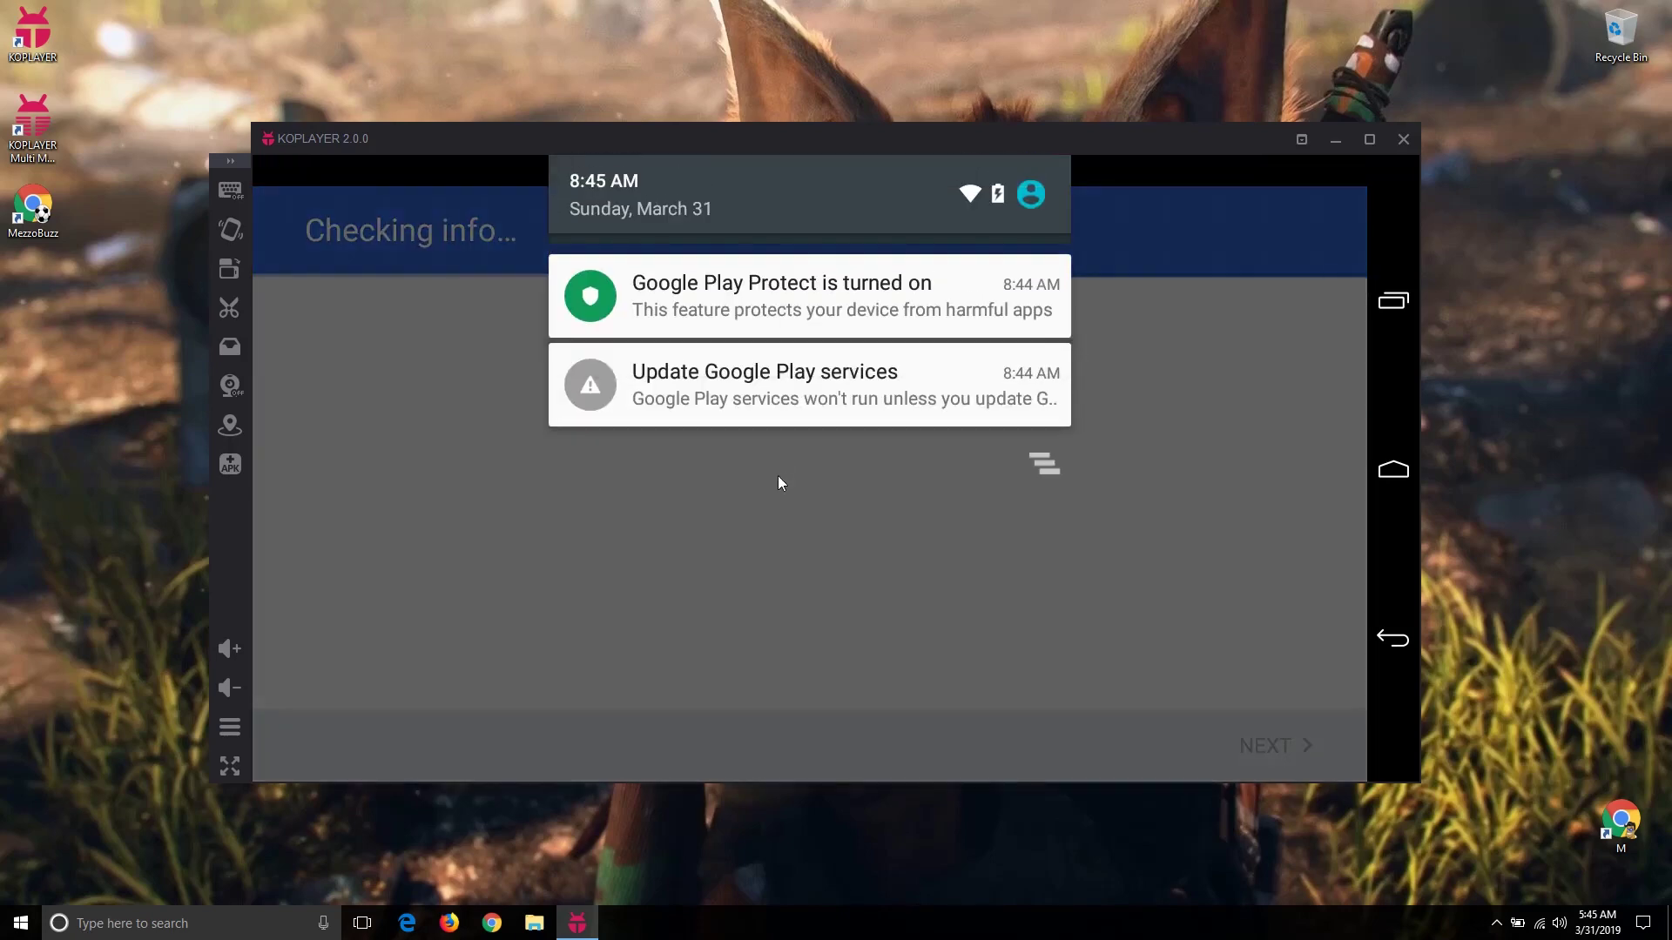
{"action": "left_click", "coordinate": [1041, 481]}
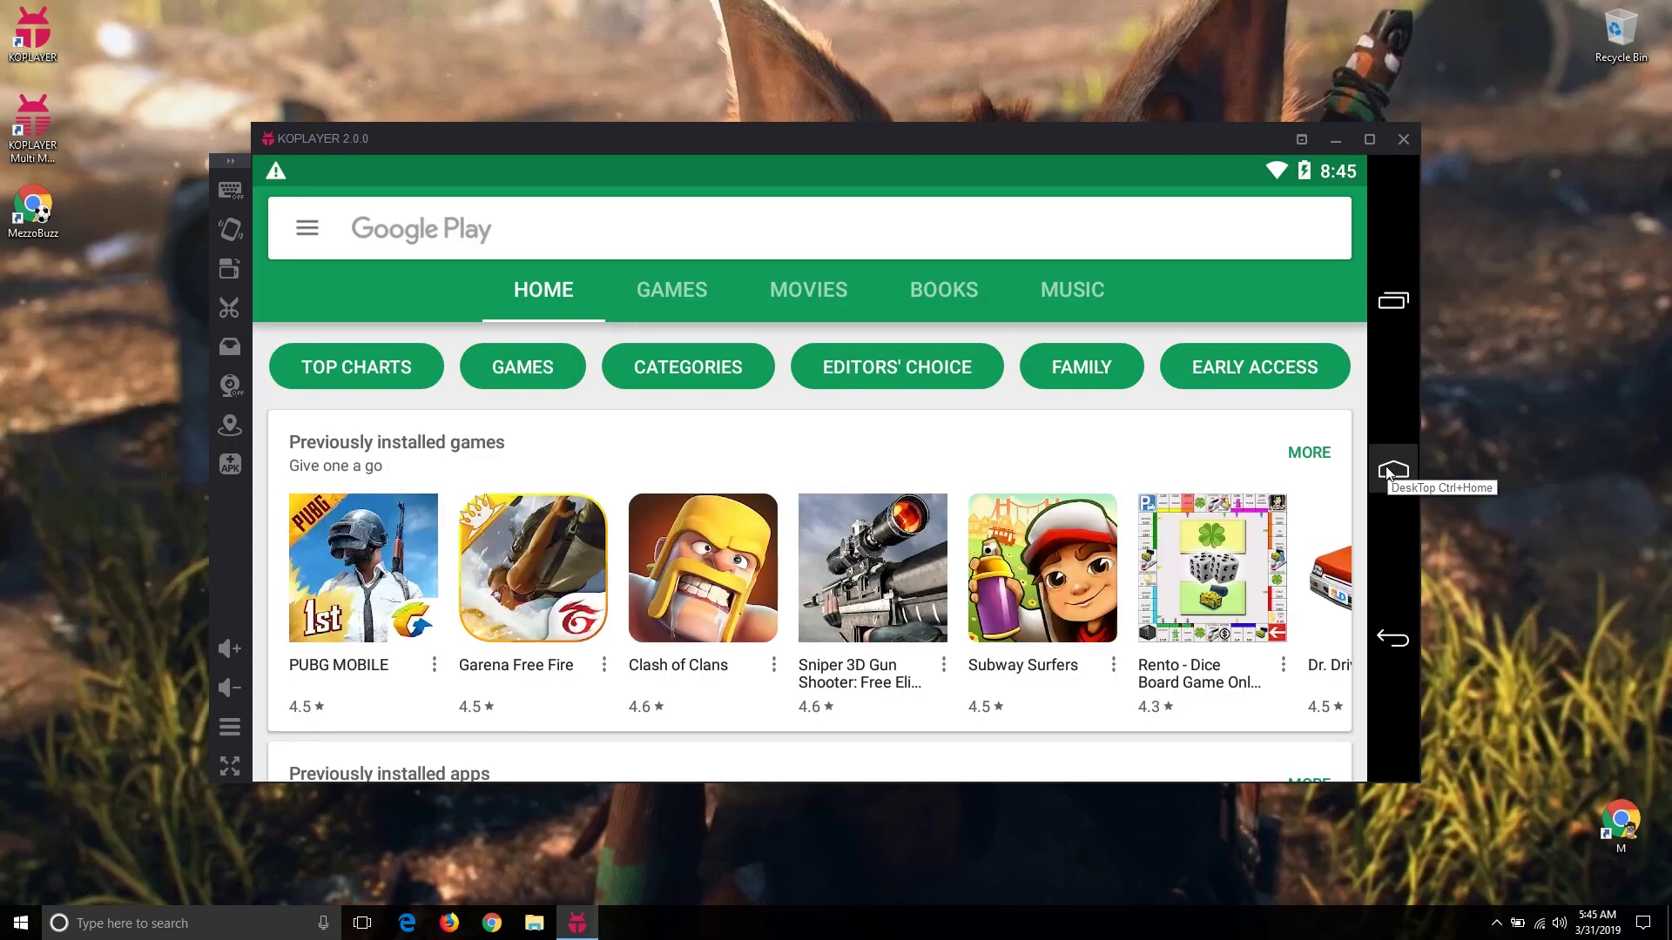
{"action": "left_click", "coordinate": [1390, 471]}
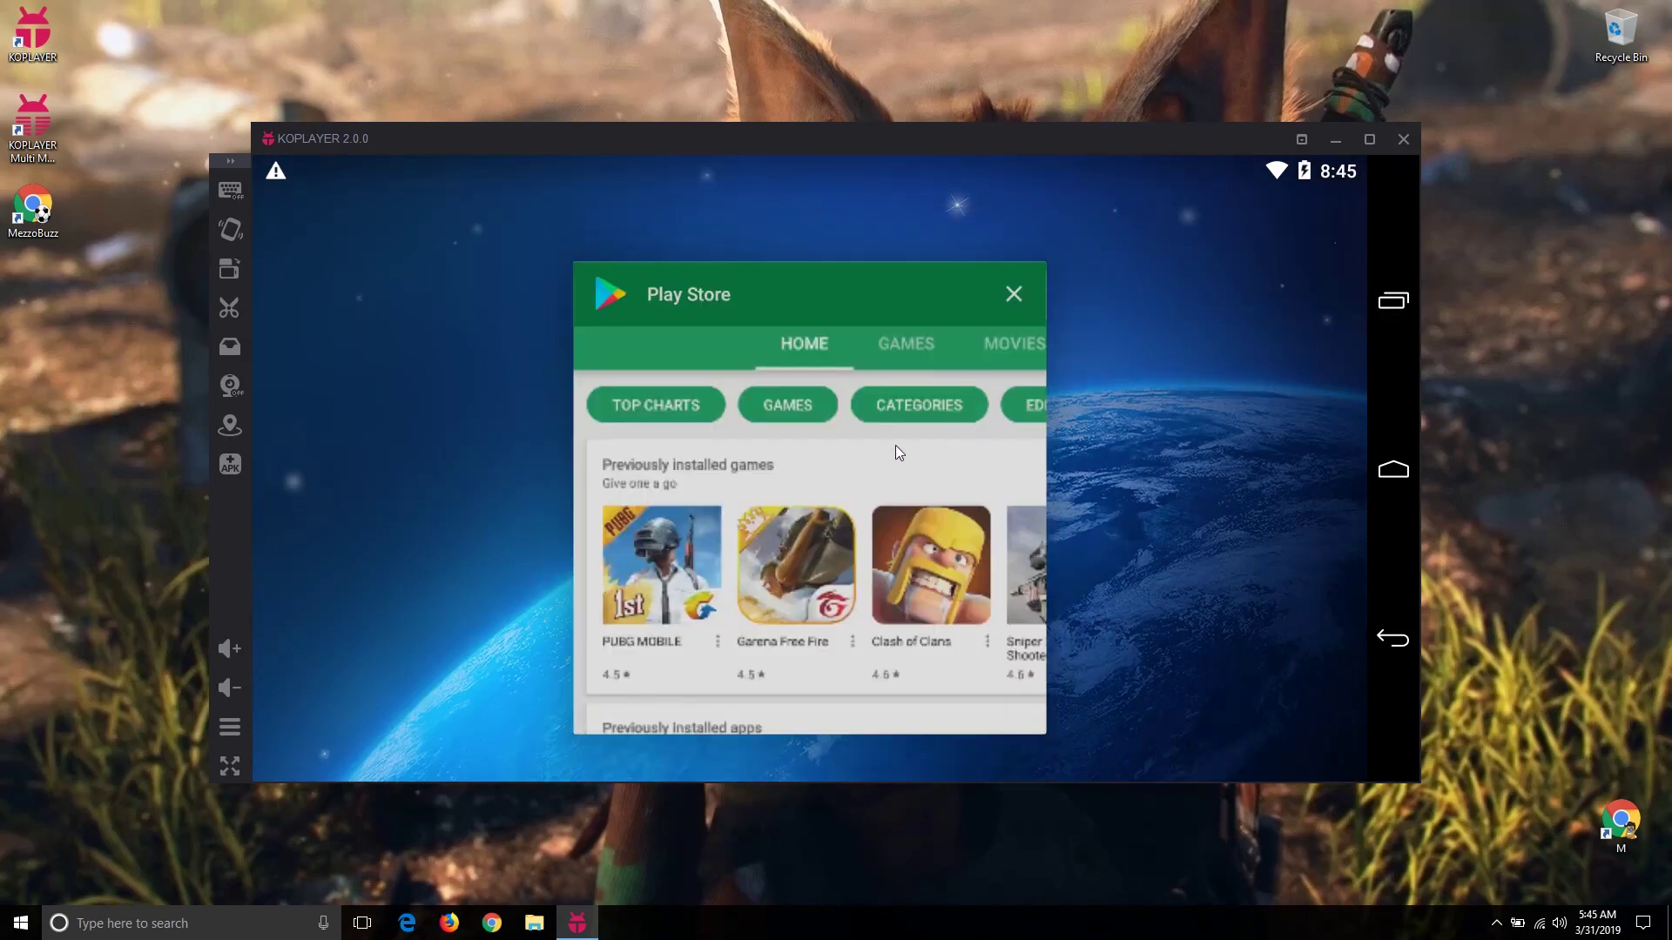
{"action": "left_click", "coordinate": [1393, 470]}
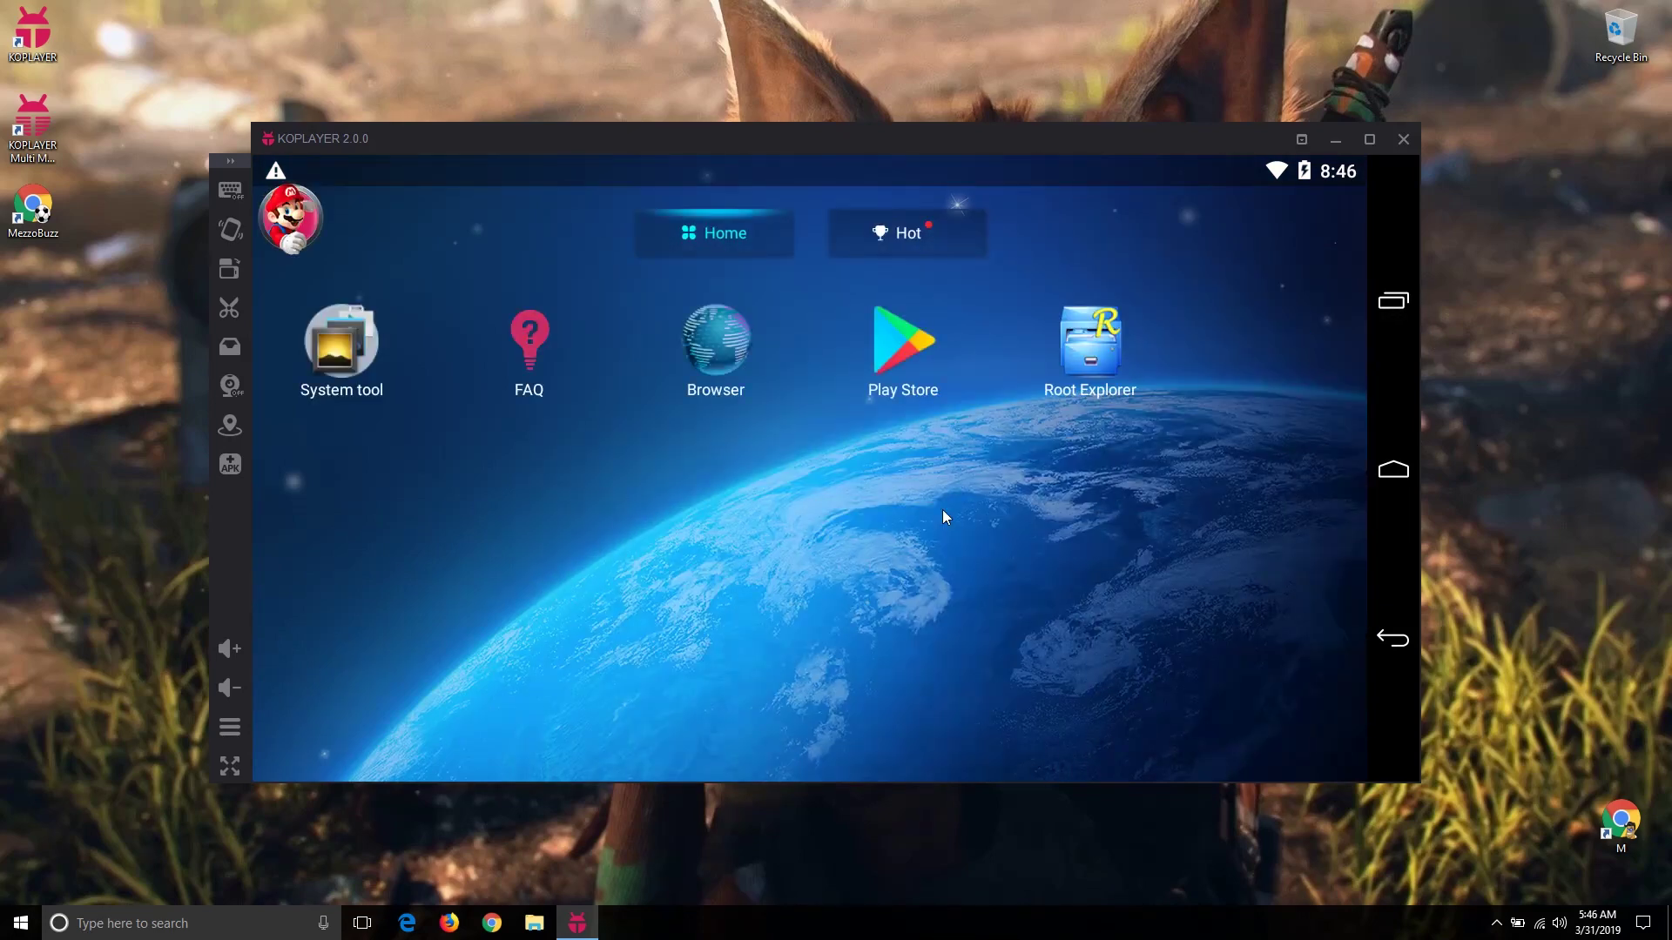